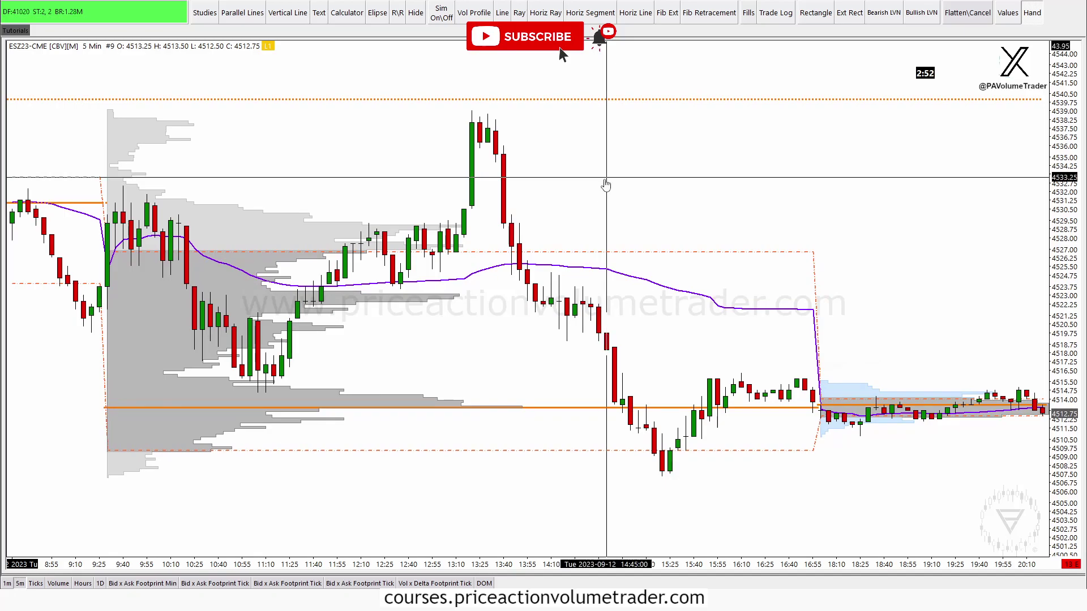
scroll(583, 178, "up", 1)
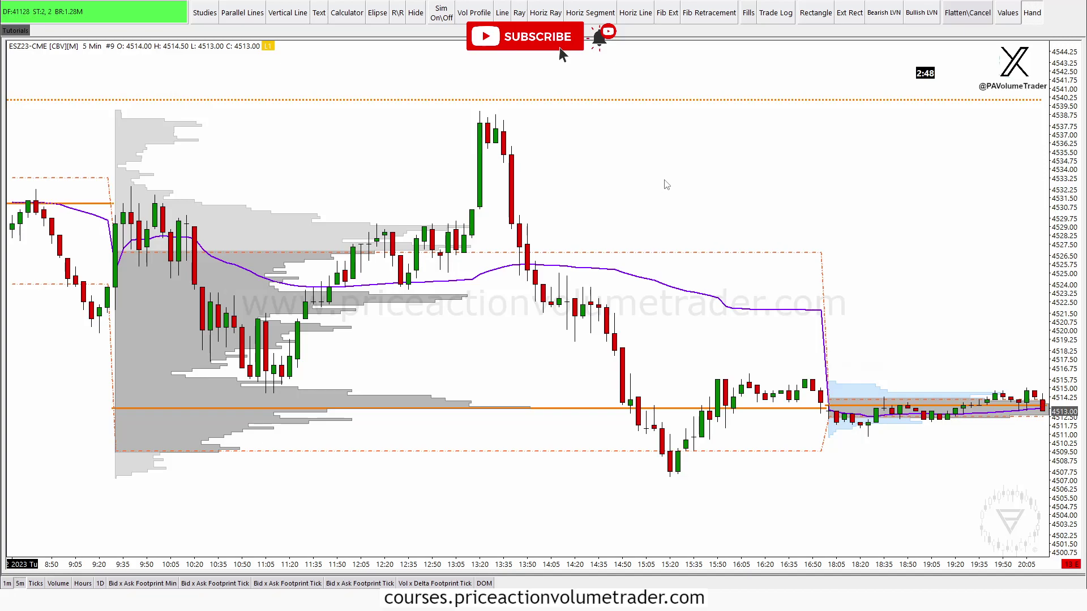
scroll(653, 200, "up", 1)
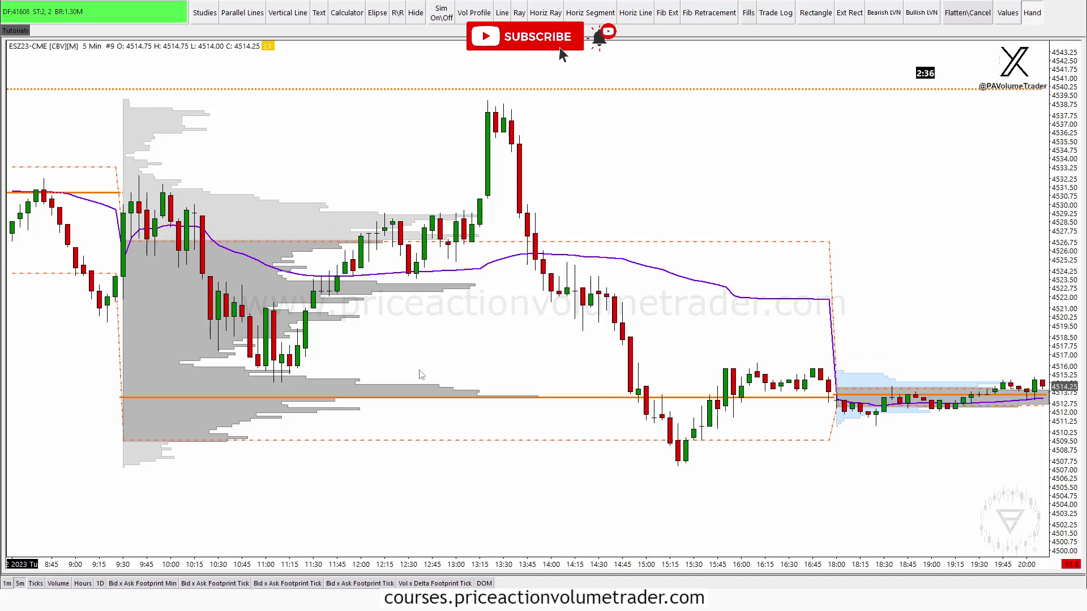
scroll(609, 168, "up", 1)
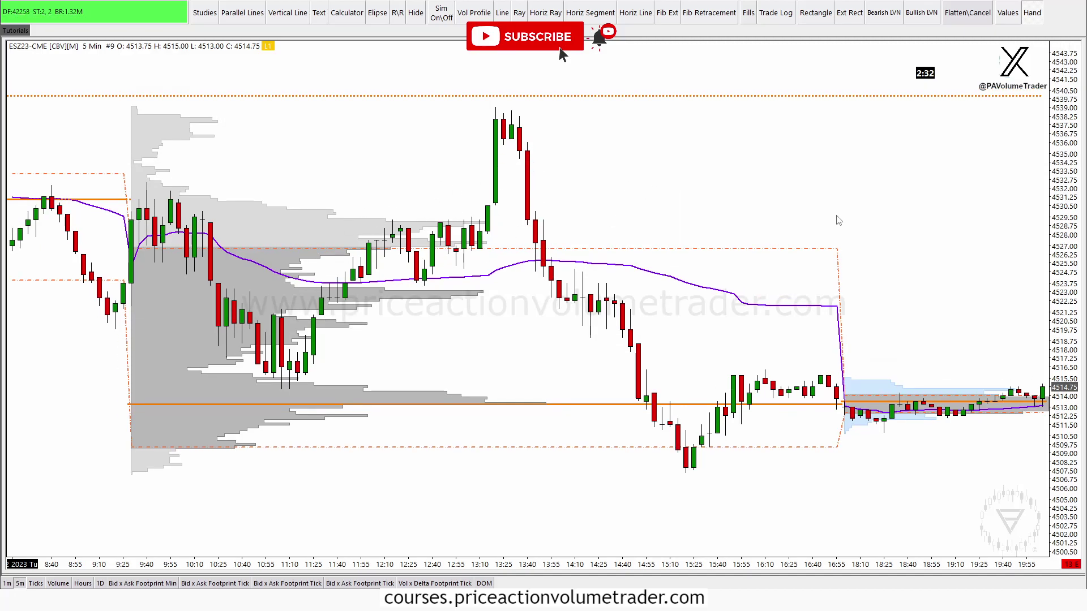
scroll(810, 186, "down", 1)
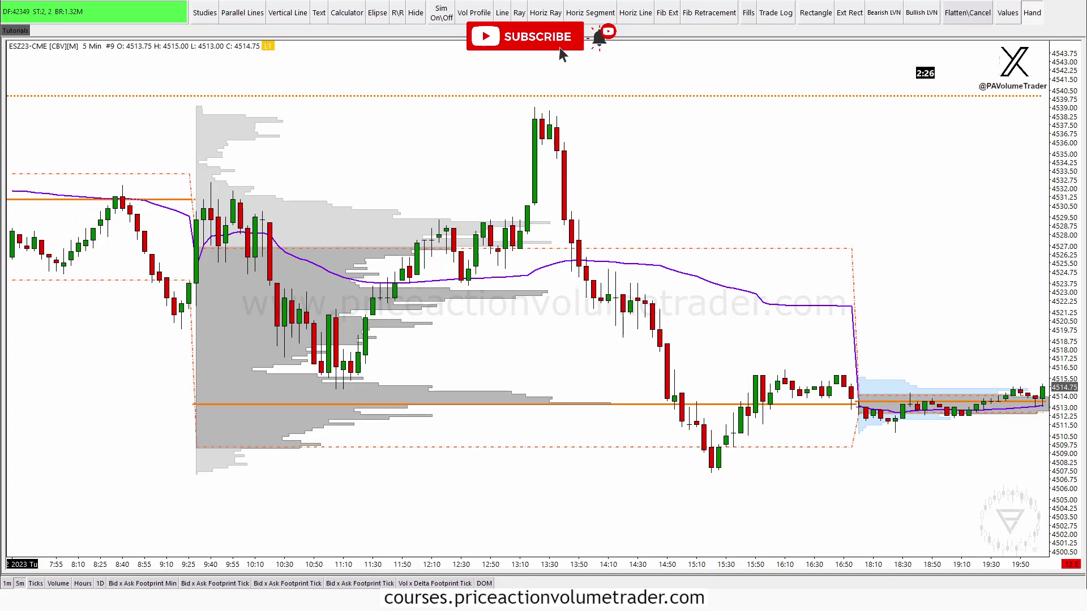
Step: Switch to the Sierra Chart help page on transferring settings and place the C: SierraChart folder window beside it
key("alt+Tab")
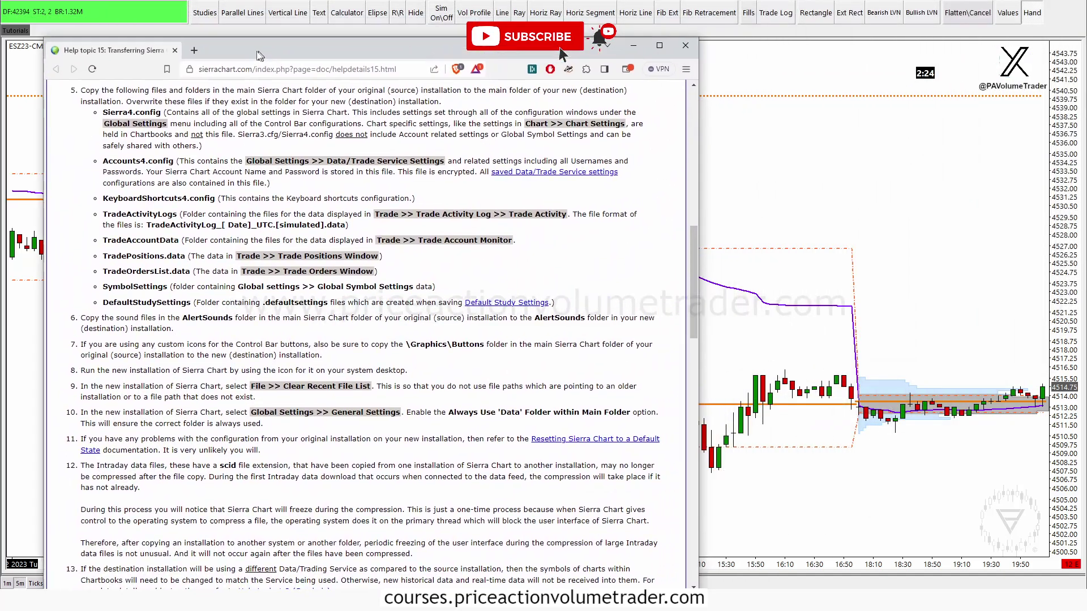
left_click_drag(234, 22, 232, 33)
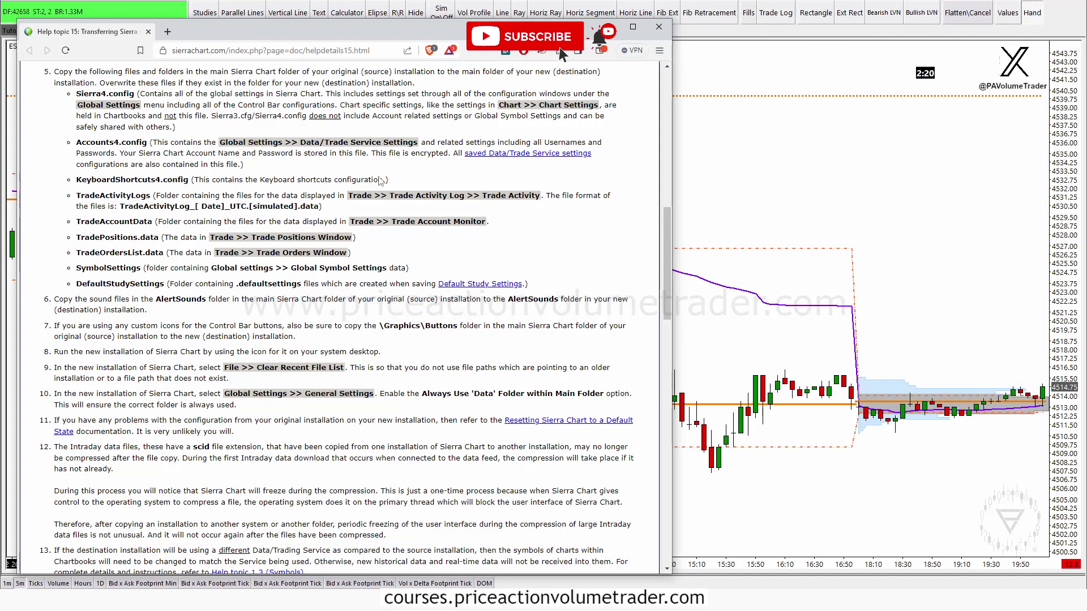
scroll(378, 179, "up", 6)
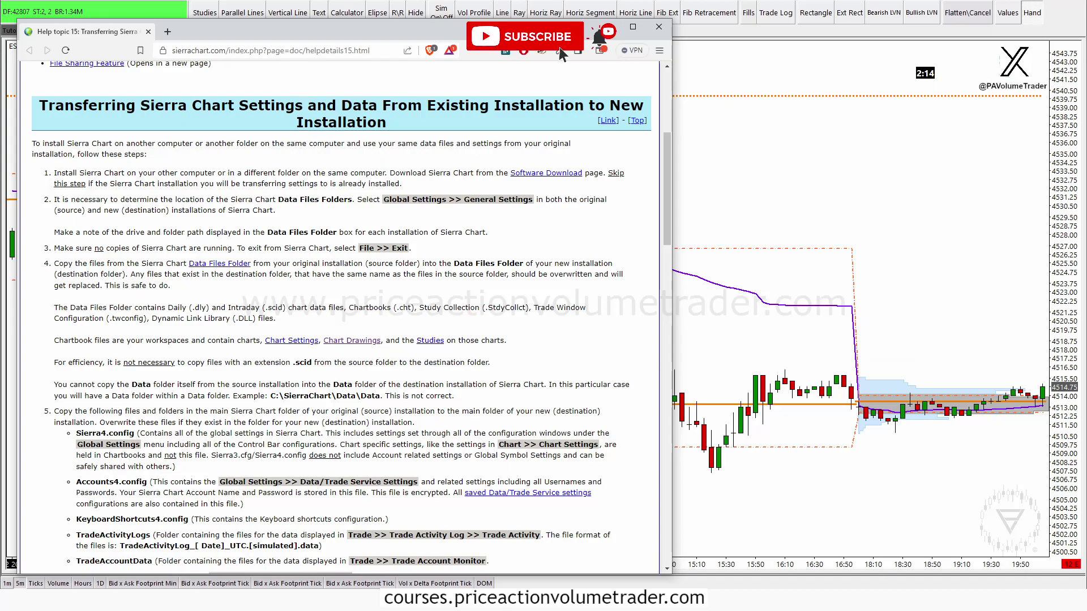
key("alt+Tab")
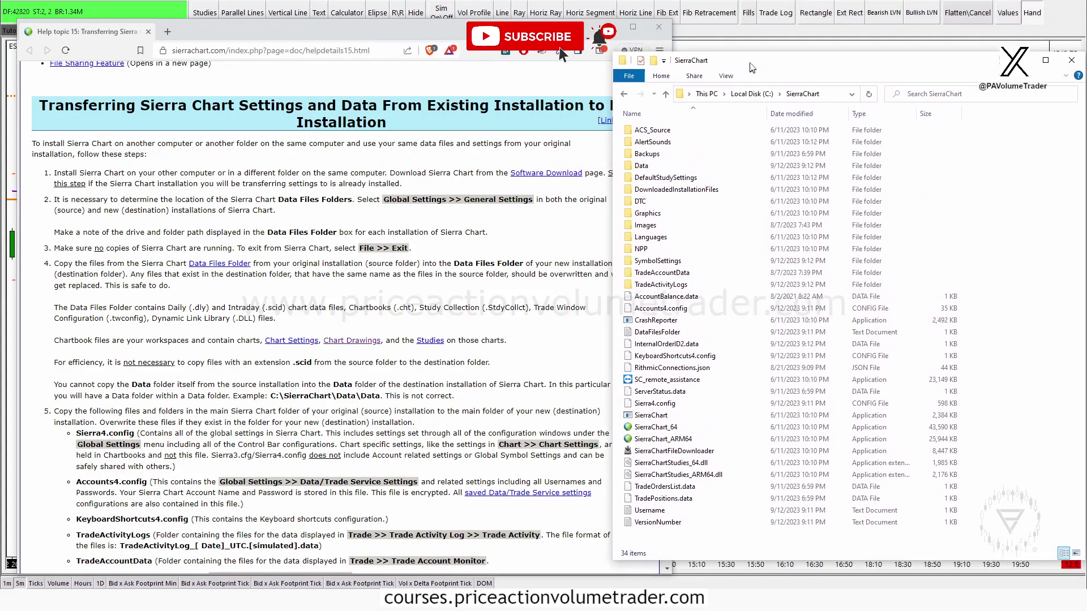
left_click_drag(768, 66, 803, 60)
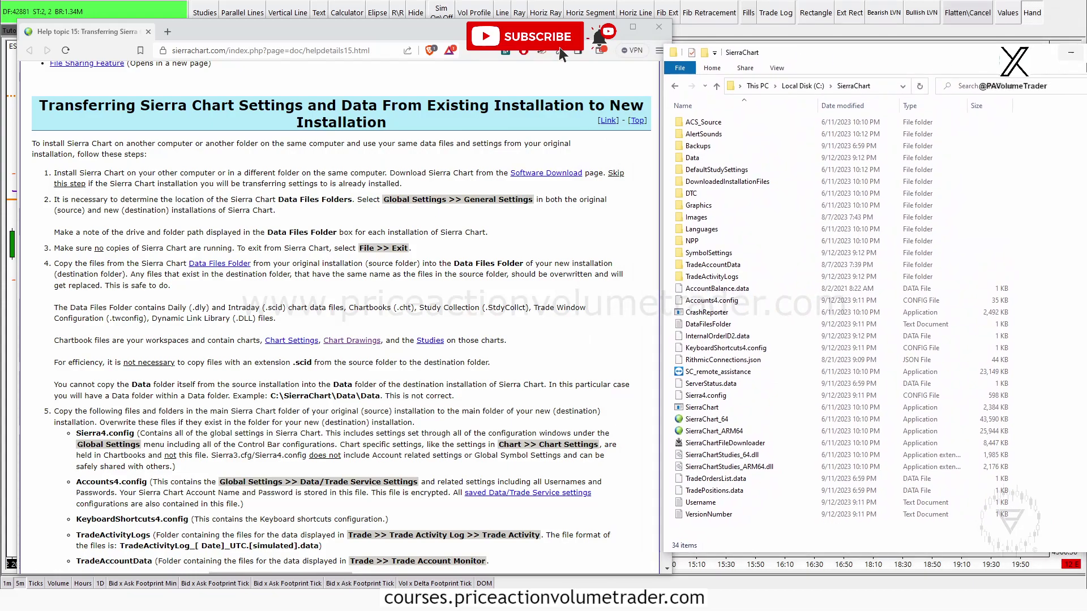
Step: Circle the web address of the settings transfer help page with the annotation pen and clear the marking
key("ctrl+2")
mouse_move(164, 37)
left_mouse_down()
mouse_move(264, 40)
mouse_move(408, 68)
mouse_move(129, 41)
mouse_move(205, 39)
left_mouse_up()
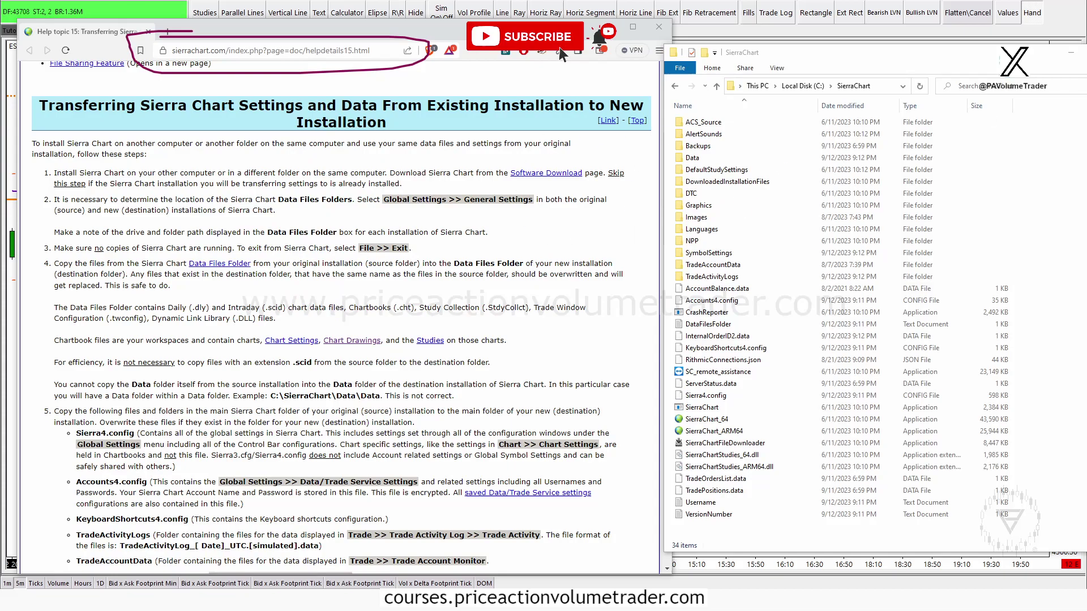
left_click(562, 260)
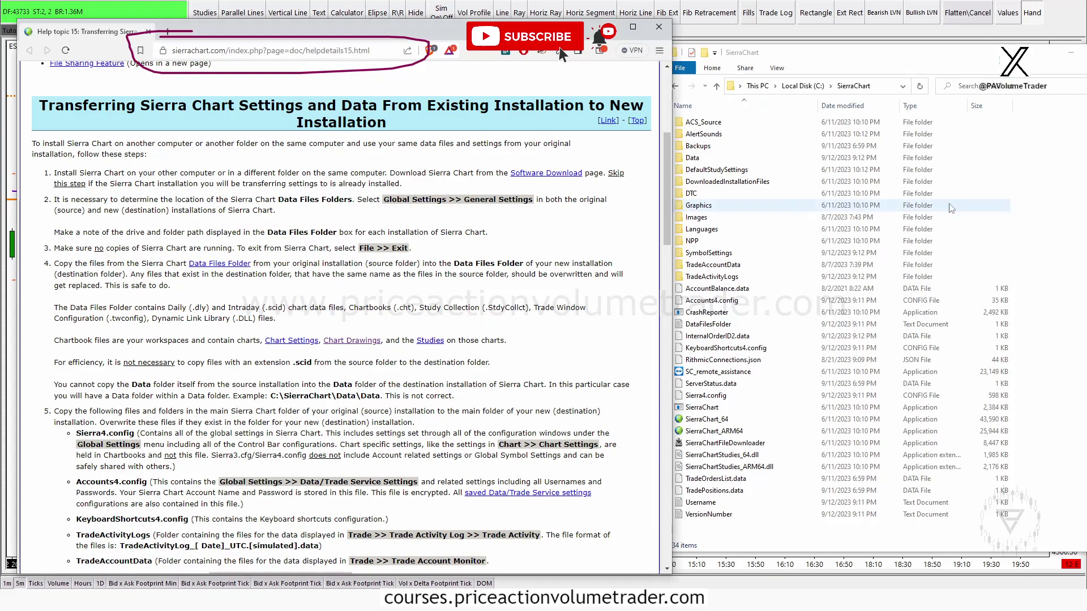
key("Escape")
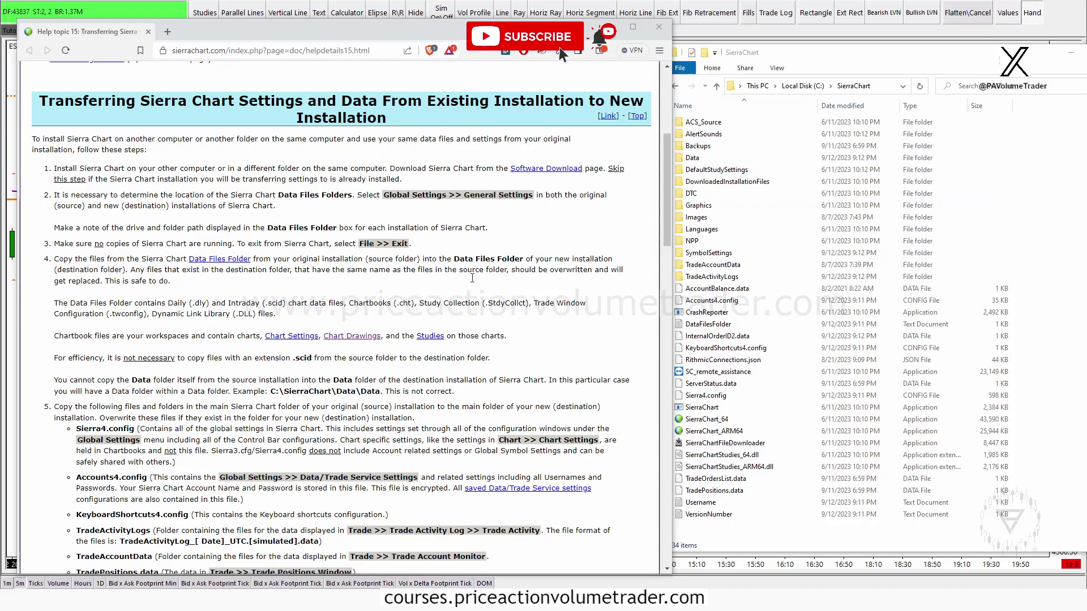
Step: Shift the SierraChart folder window slightly, mark its path with the annotation pen, and erase the marks
left_click(1048, 223)
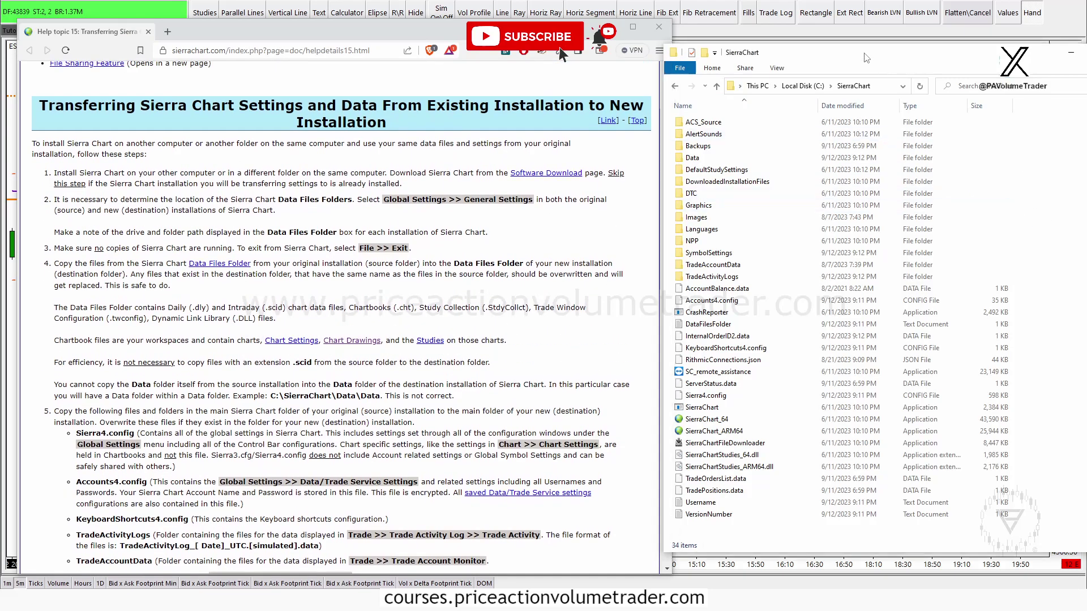
left_click_drag(871, 54, 878, 52)
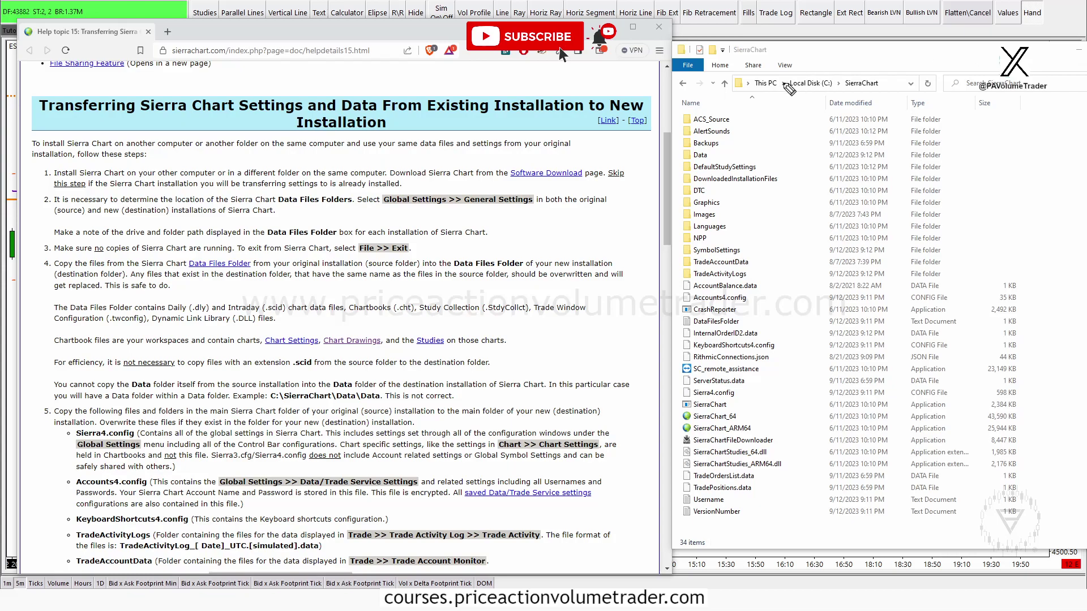
left_click_drag(749, 89, 885, 96)
mouse_move(848, 61)
left_mouse_down()
mouse_move(816, 84)
mouse_move(865, 97)
left_mouse_up()
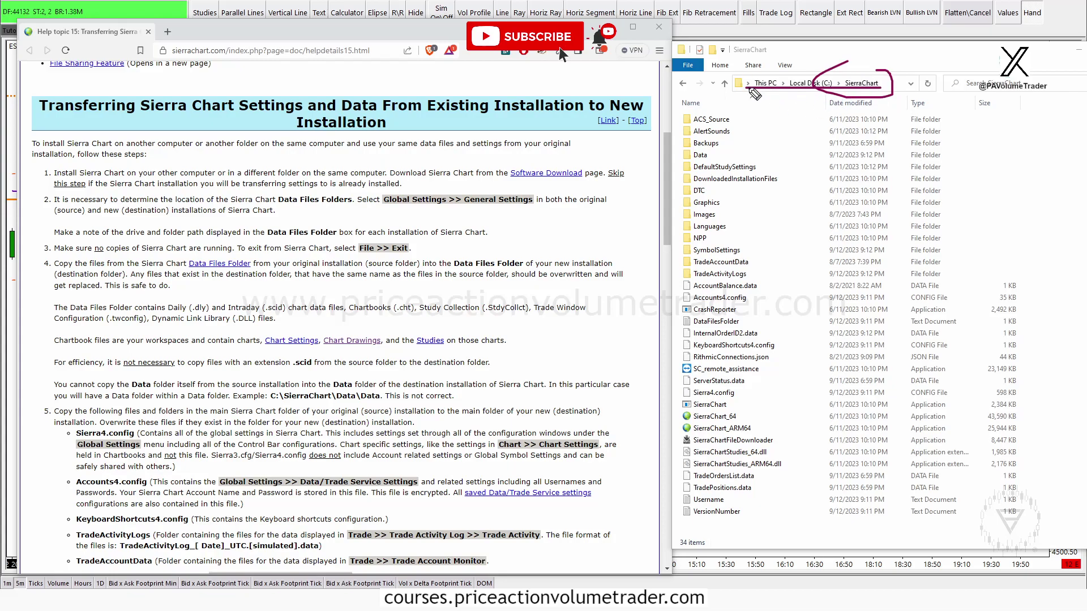
key("e")
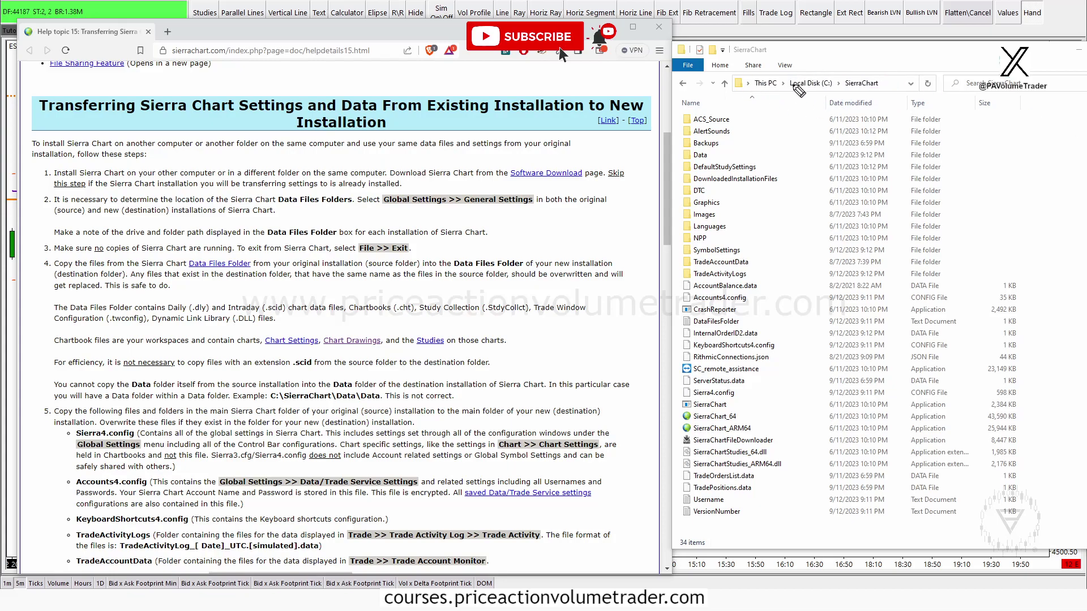
Step: Mark the SierraChart folder's path and contents and circle the transfer instructions on the help page, clearing the annotations
mouse_move(777, 90)
left_mouse_down()
mouse_move(897, 89)
mouse_move(843, 73)
mouse_move(900, 84)
mouse_move(843, 67)
left_mouse_up()
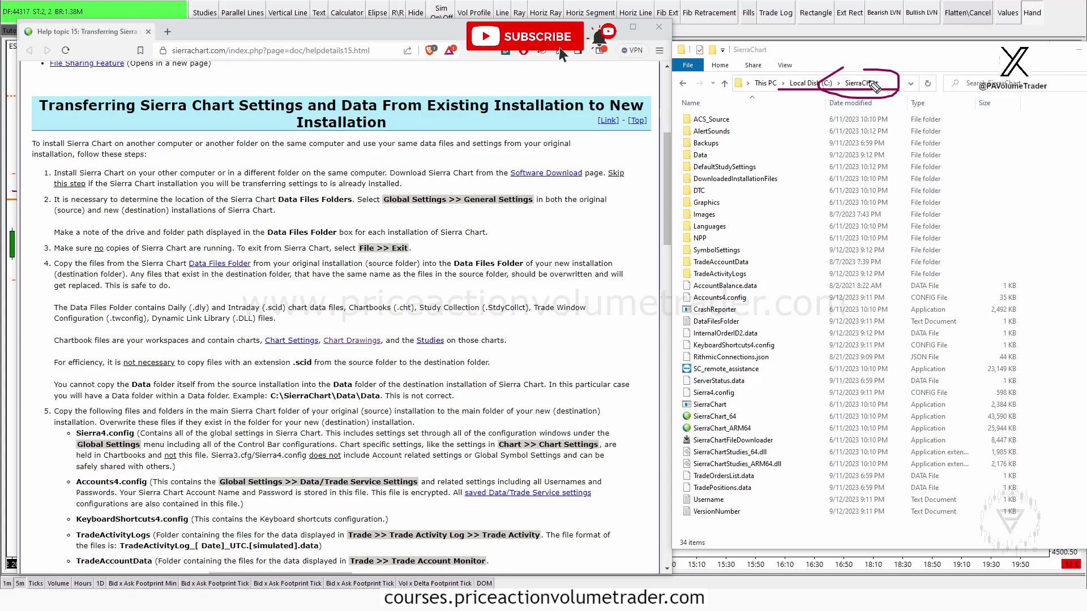
left_click_drag(761, 106, 844, 356)
left_click_drag(820, 488, 741, 568)
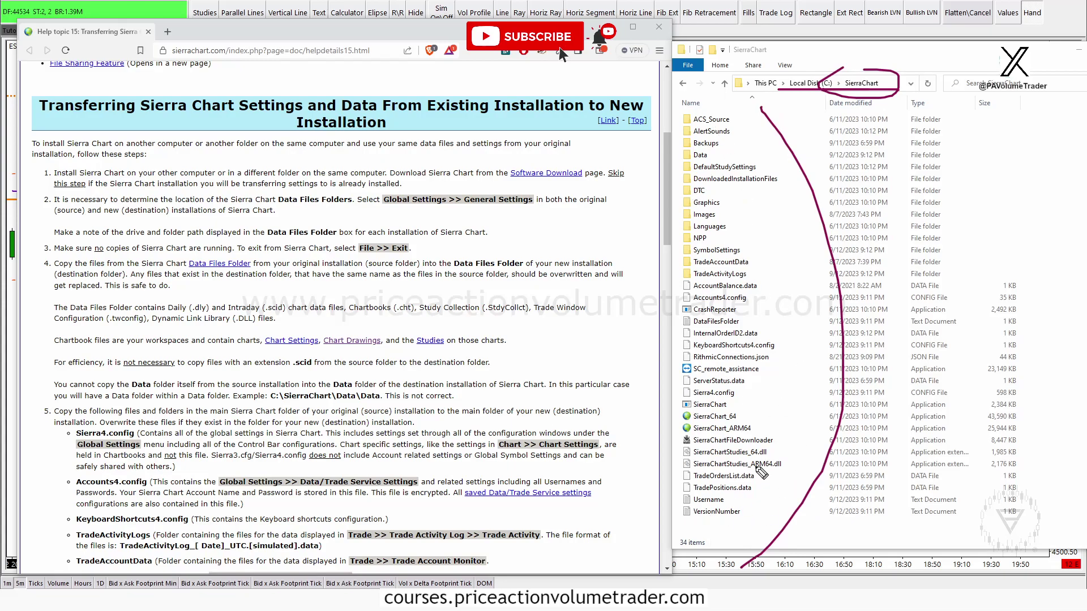
key("Escape")
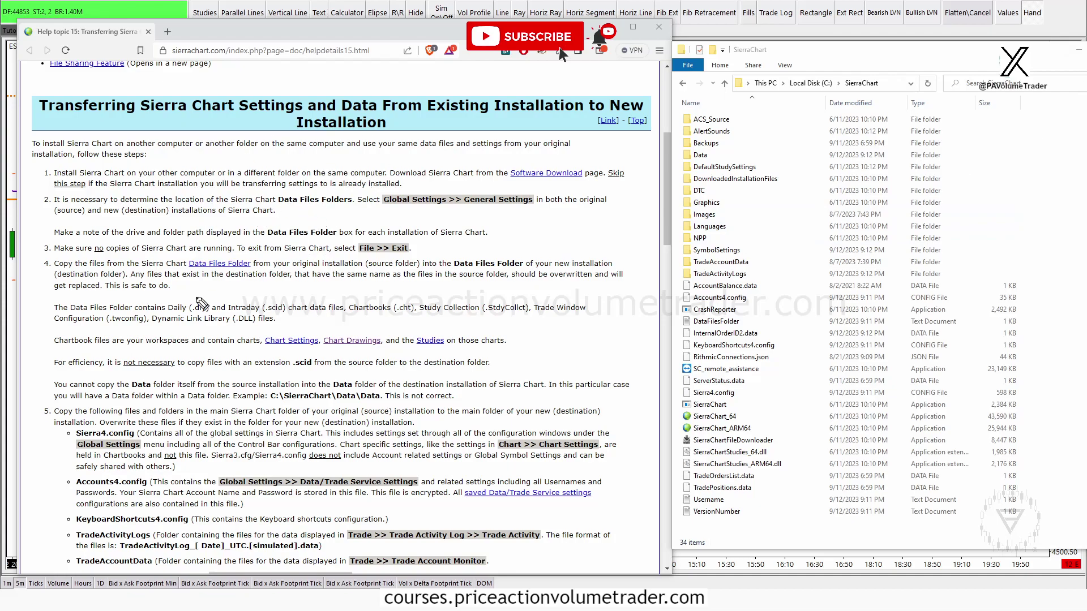
left_click_drag(253, 193, 333, 242)
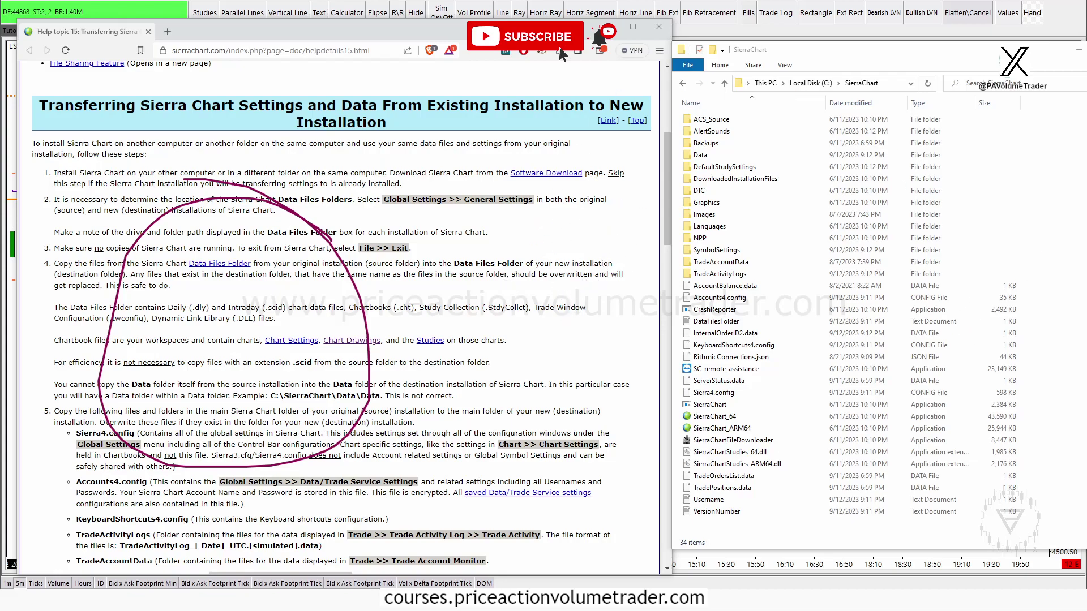
key("Escape")
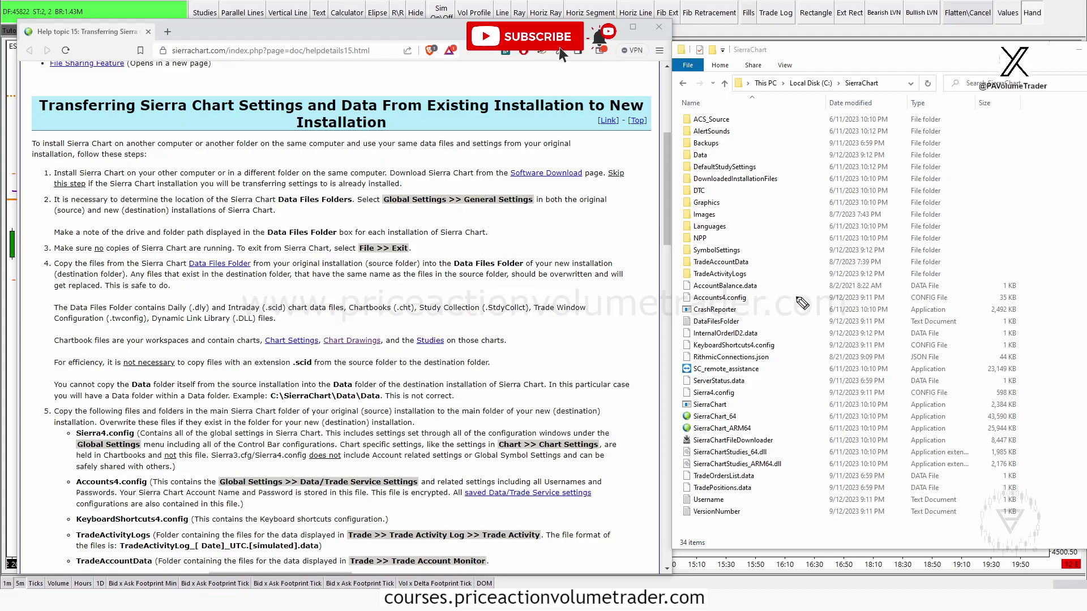
Step: Circle the Software Download link in instruction 1 and find the Software Download entry among the website's account management options
scroll(440, 268, "down", 1)
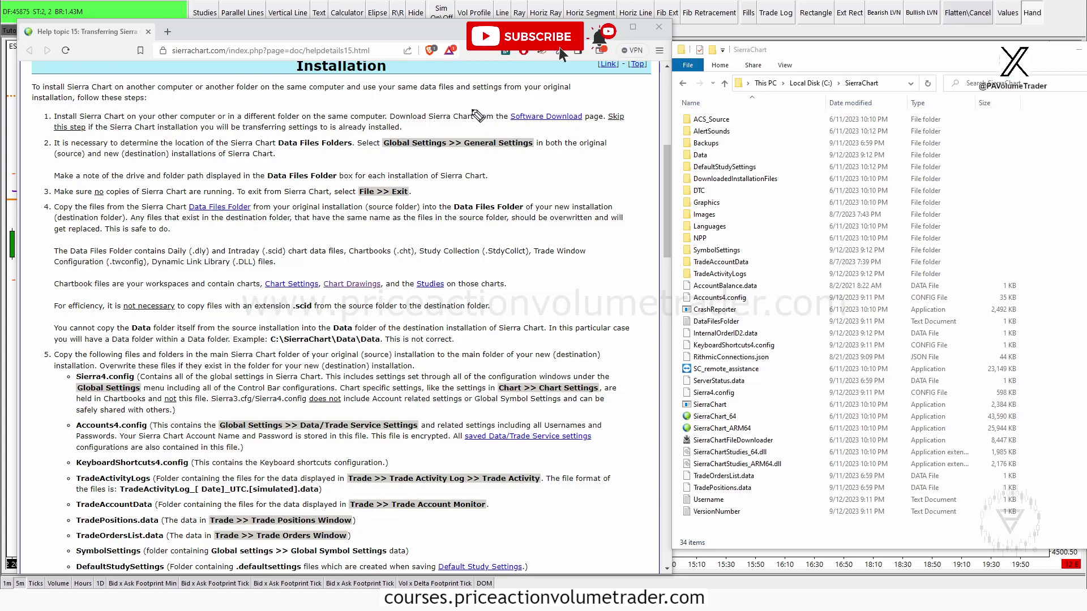
mouse_move(557, 103)
left_mouse_down()
mouse_move(528, 102)
mouse_move(544, 103)
left_mouse_up()
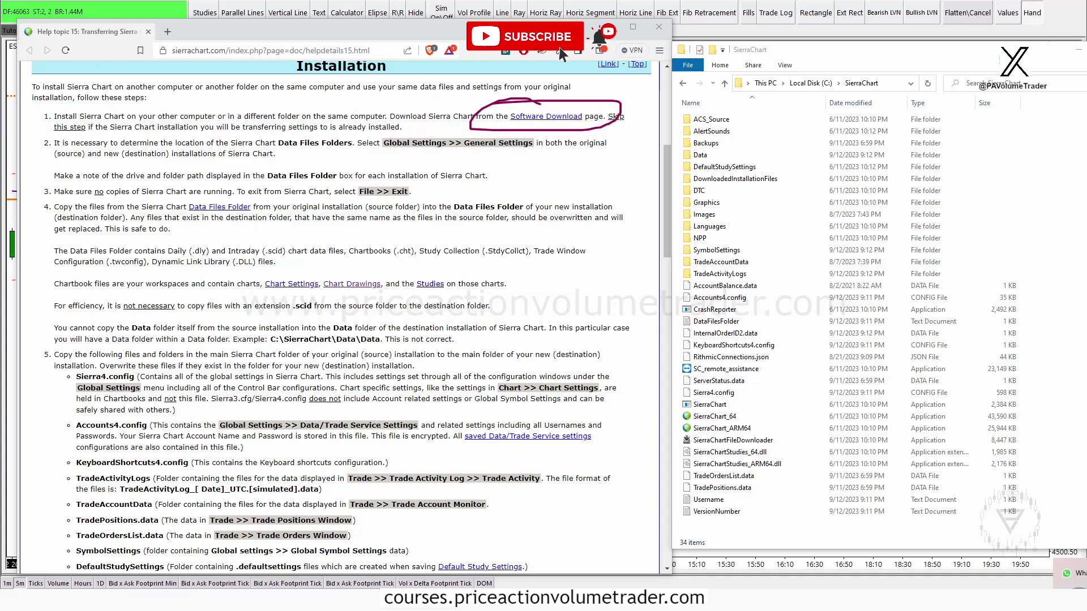
scroll(465, 241, "up", 5)
scroll(466, 240, "up", 1)
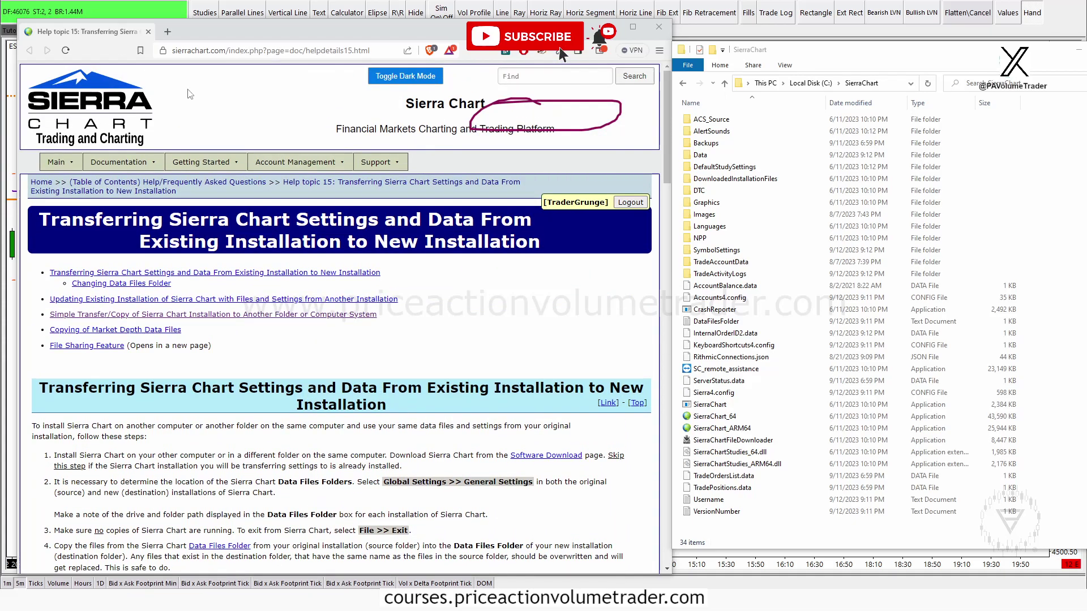
mouse_move(341, 164)
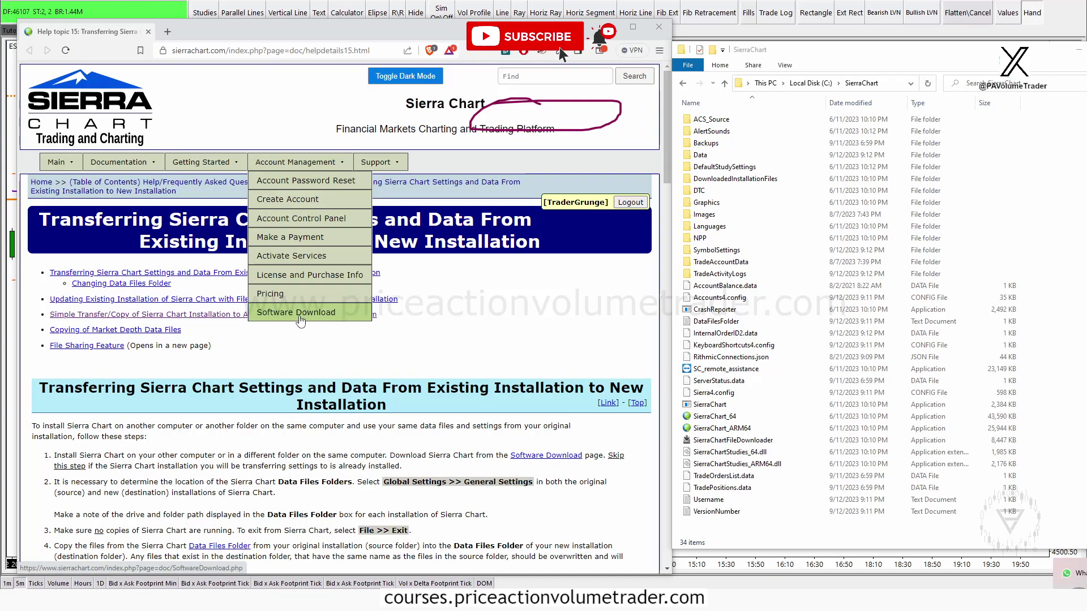
scroll(547, 230, "down", 6)
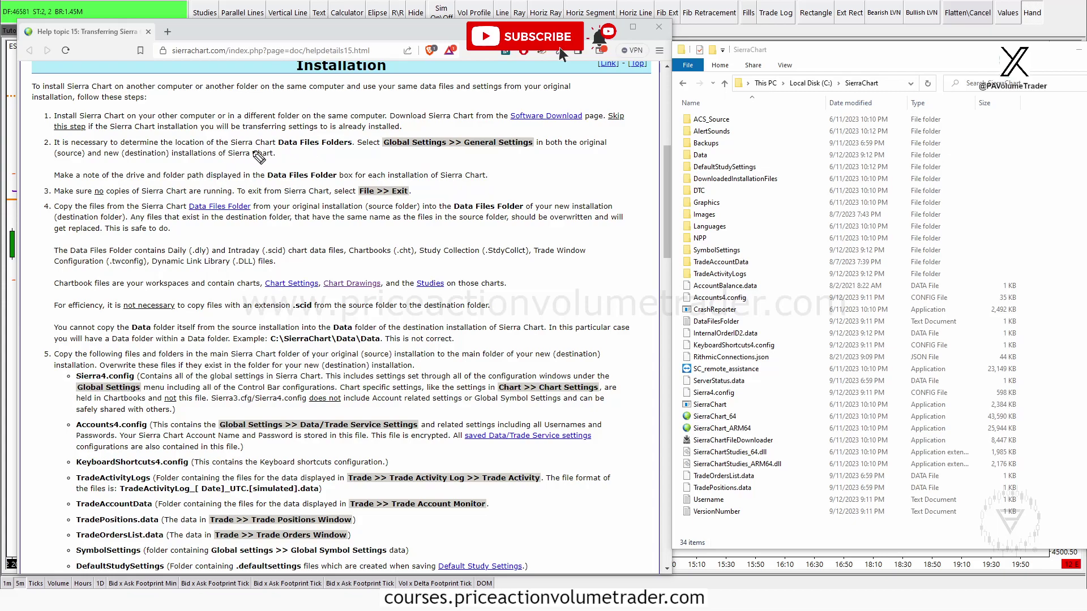
Step: Mark Global Settings >> General Settings in instruction 2 and the SierraChart folder path, clear the marks, and underline instruction 3
mouse_move(372, 151)
left_mouse_down()
mouse_move(513, 151)
mouse_move(537, 135)
mouse_move(497, 156)
mouse_move(494, 129)
left_mouse_up()
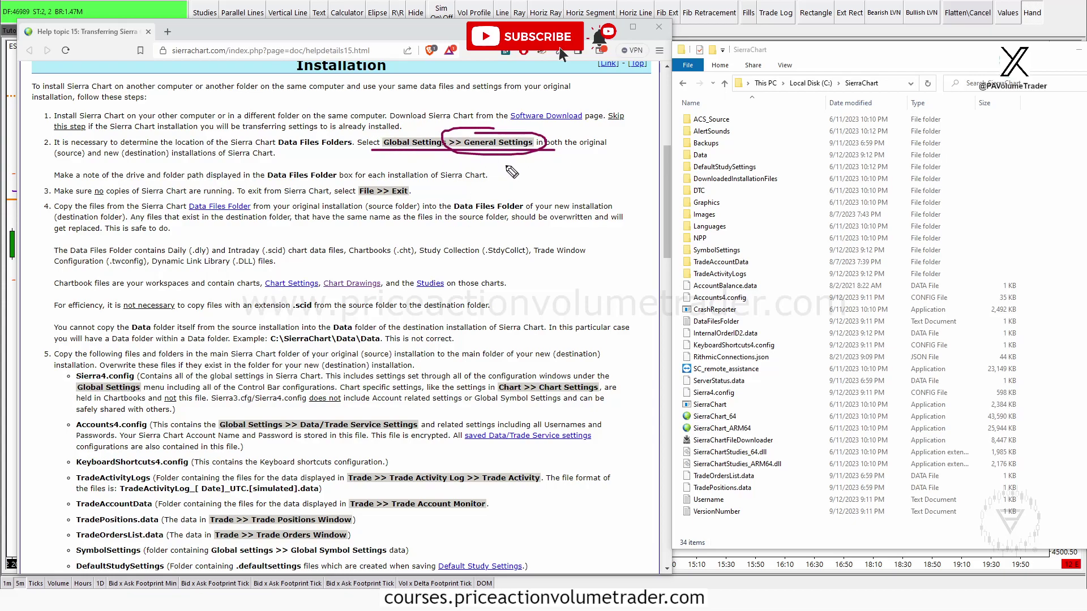
mouse_move(737, 72)
left_mouse_down()
mouse_move(738, 98)
mouse_move(934, 91)
mouse_move(930, 62)
mouse_move(736, 85)
left_mouse_up()
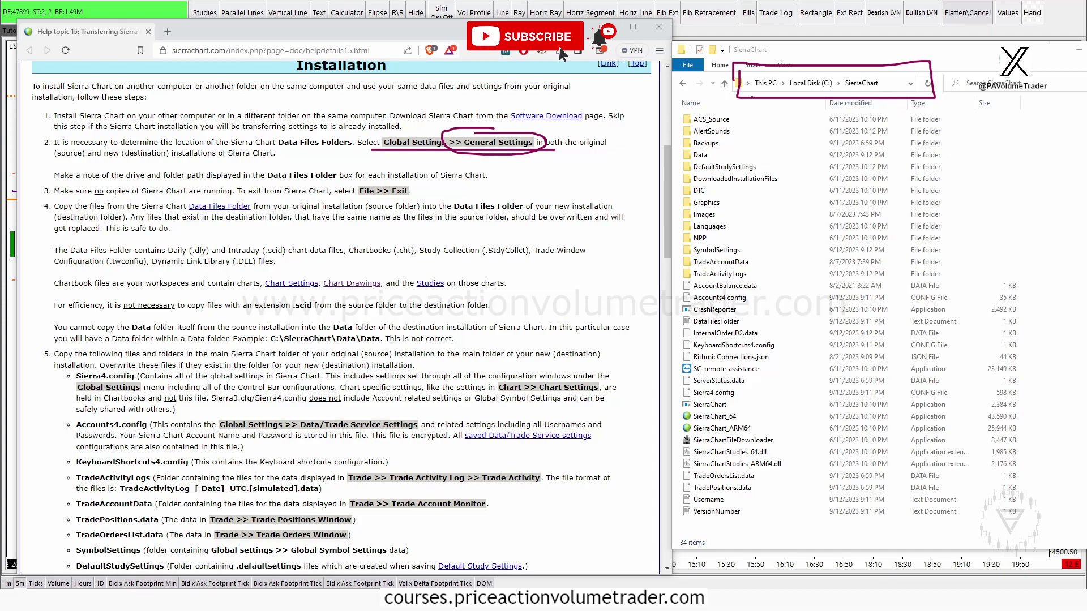
key("Escape")
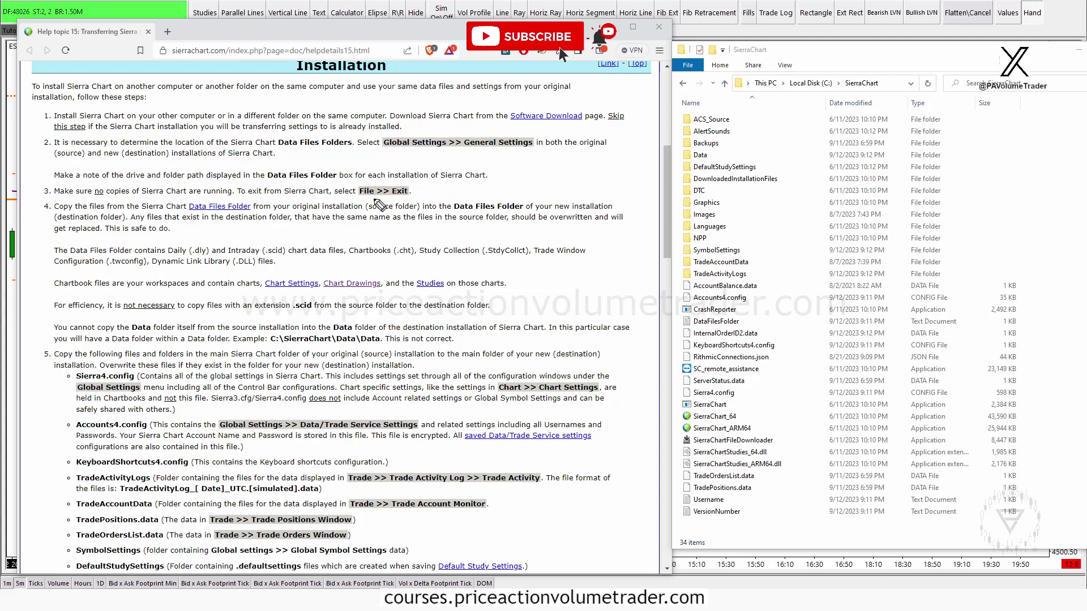
left_click_drag(47, 198, 467, 197)
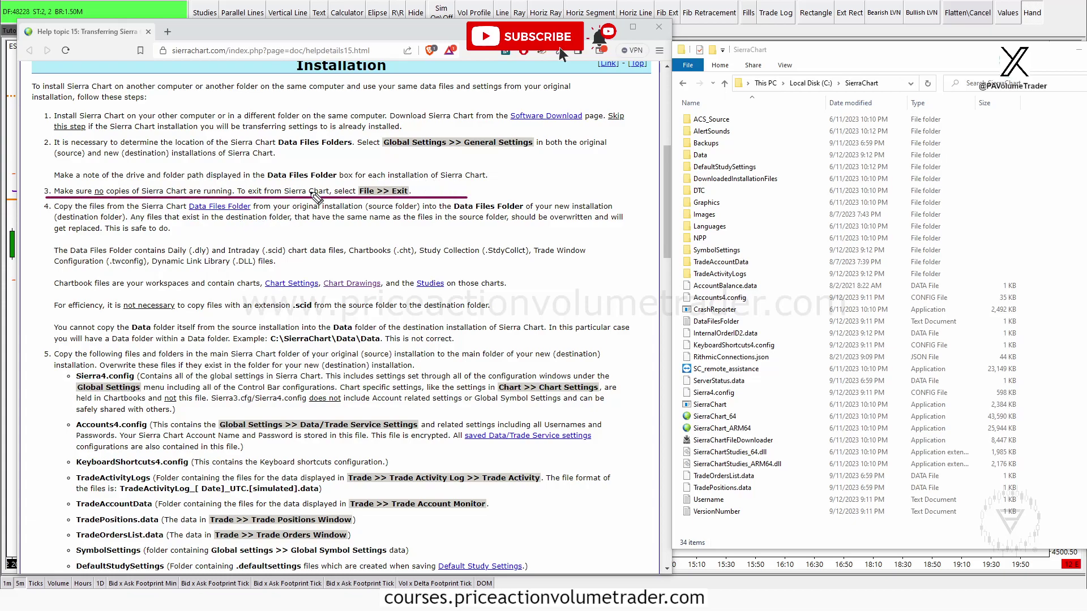
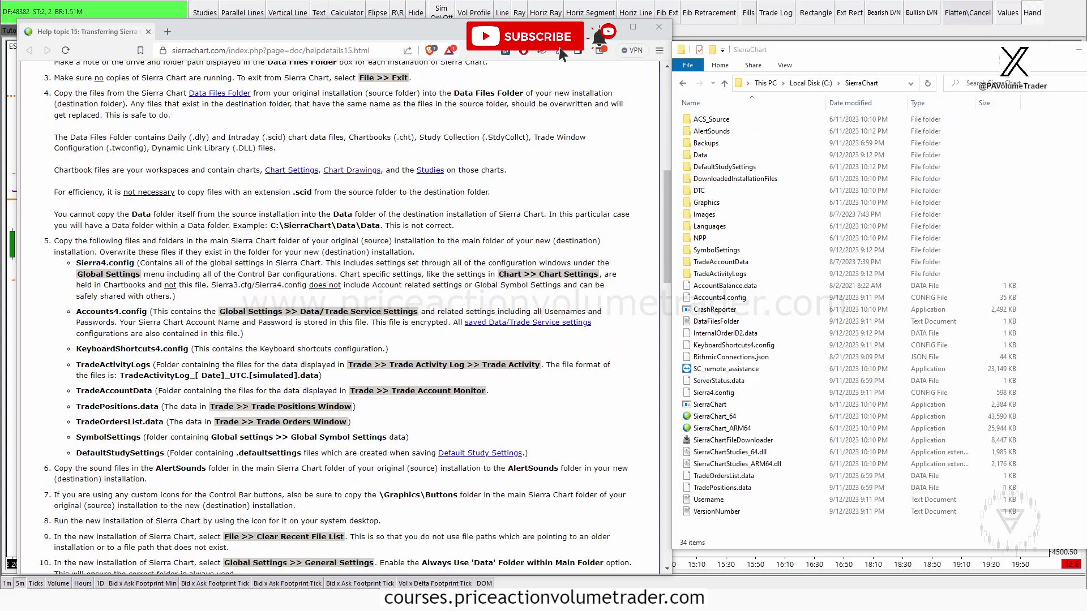
Step: Box the Data folder, underline the daily, intraday and chartbook file types in instruction 4, and circle Chartbooks (.cht)
left_click_drag(677, 148, 739, 164)
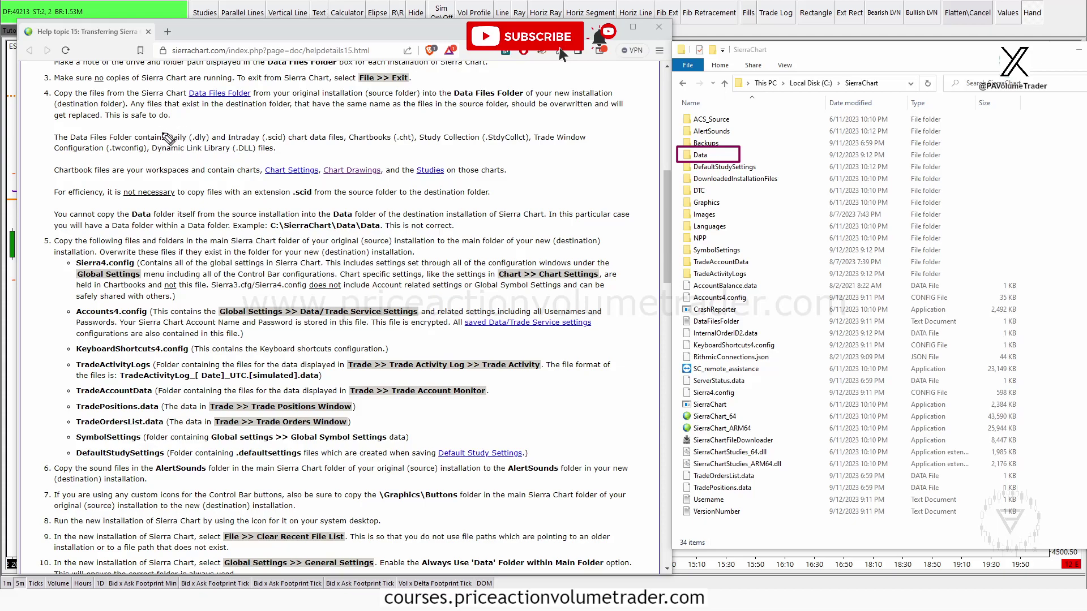
mouse_move(68, 122)
left_mouse_down()
mouse_move(40, 141)
mouse_move(55, 158)
left_mouse_up()
mouse_move(186, 142)
left_mouse_down()
mouse_move(198, 135)
mouse_move(184, 142)
mouse_move(313, 142)
left_mouse_up()
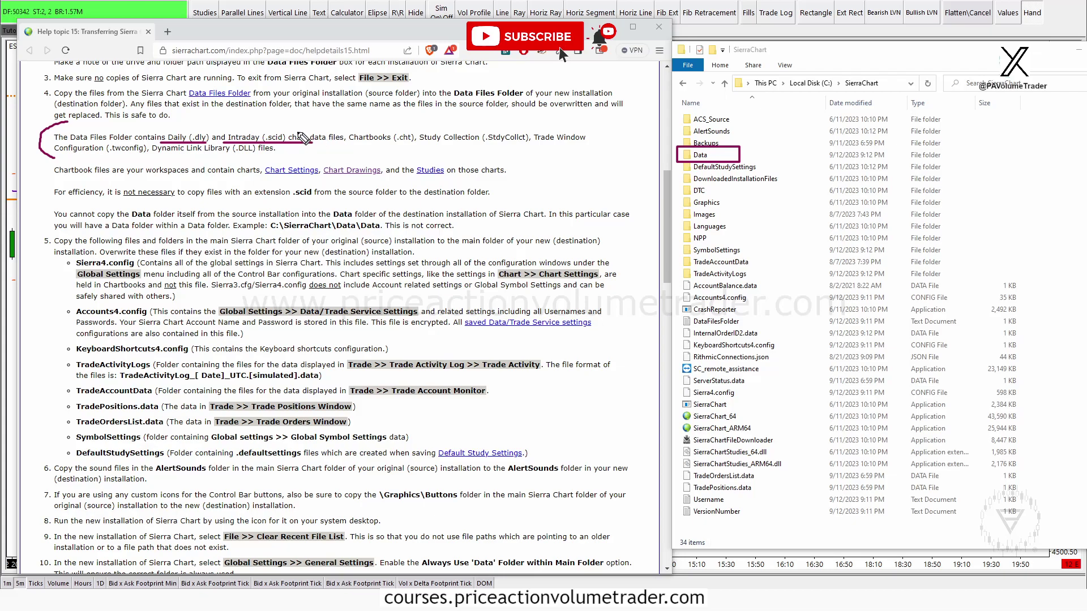
left_click_drag(295, 143, 421, 143)
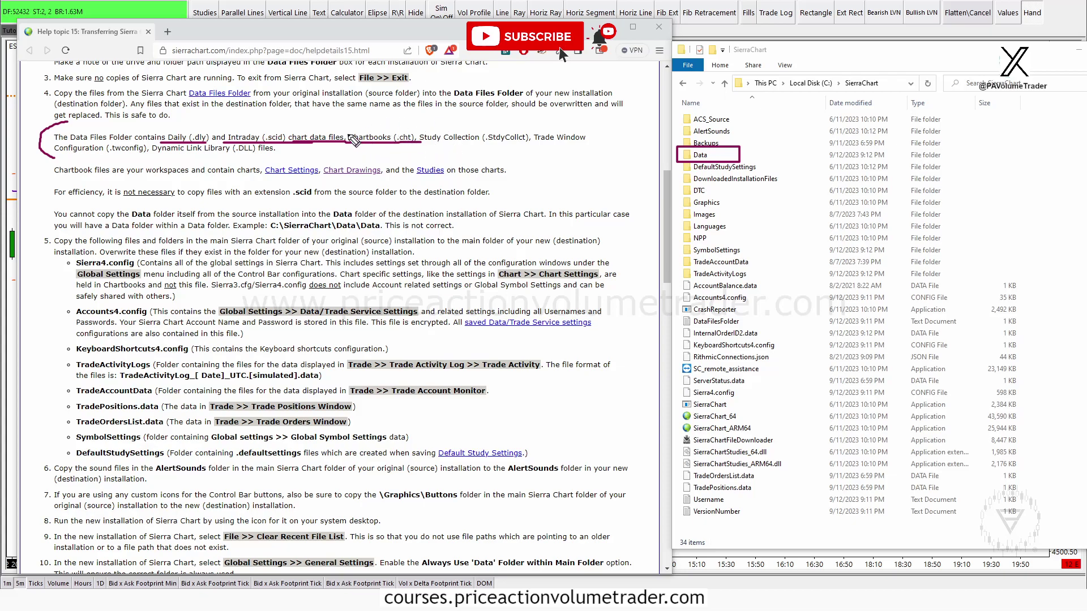
mouse_move(391, 121)
left_mouse_down()
mouse_move(348, 148)
mouse_move(374, 122)
left_mouse_up()
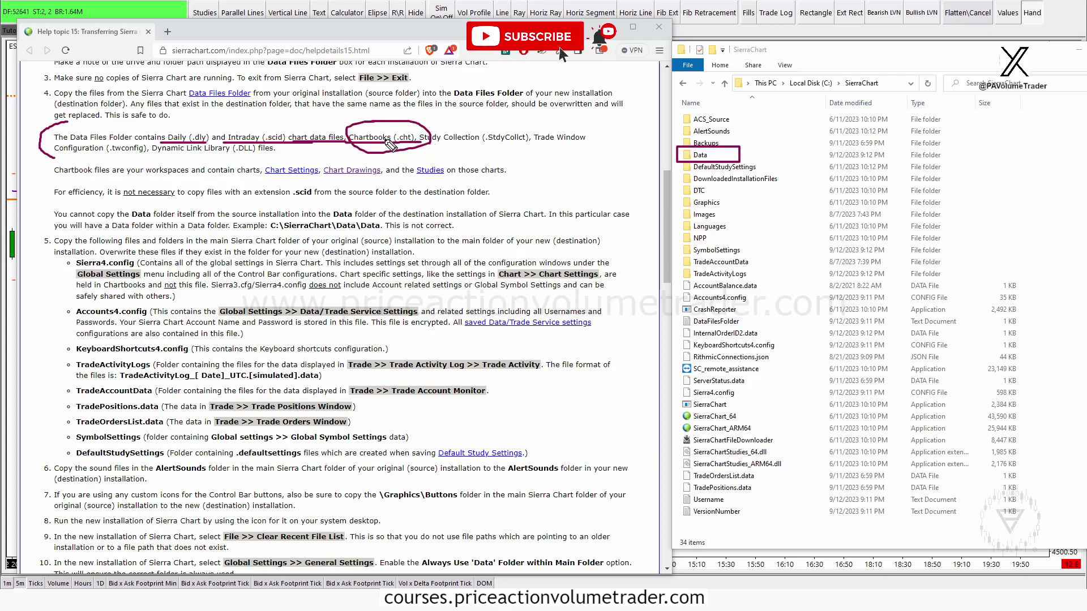
Step: Undo the Chartbooks circle, mark the Study Collection, Trade Window Configuration and Dynamic Link Library file types in instruction 4, and clear the annotations
key("ctrl+z")
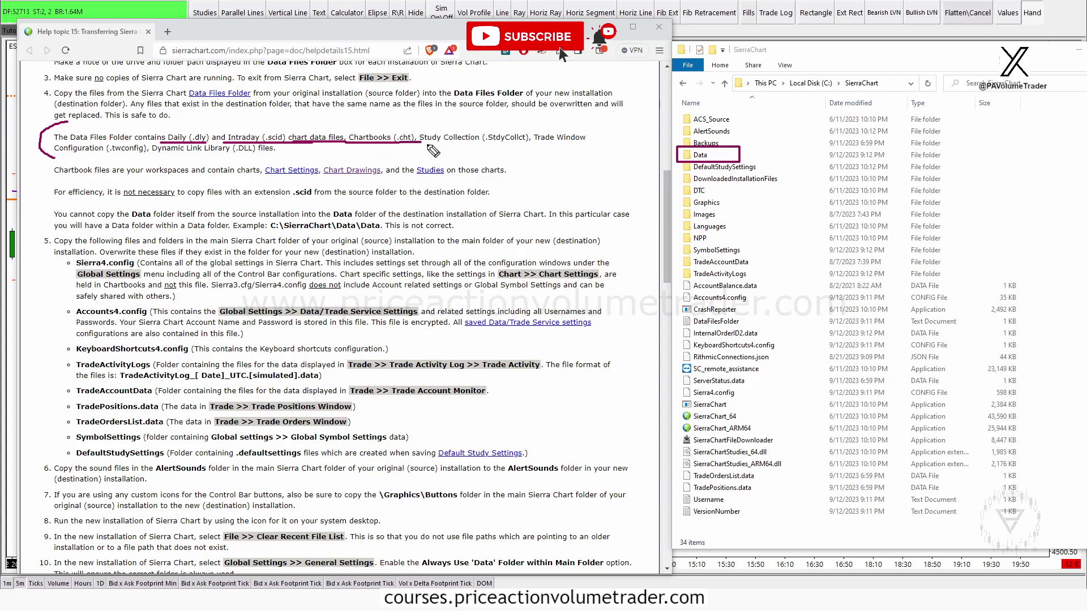
left_click_drag(416, 145, 526, 145)
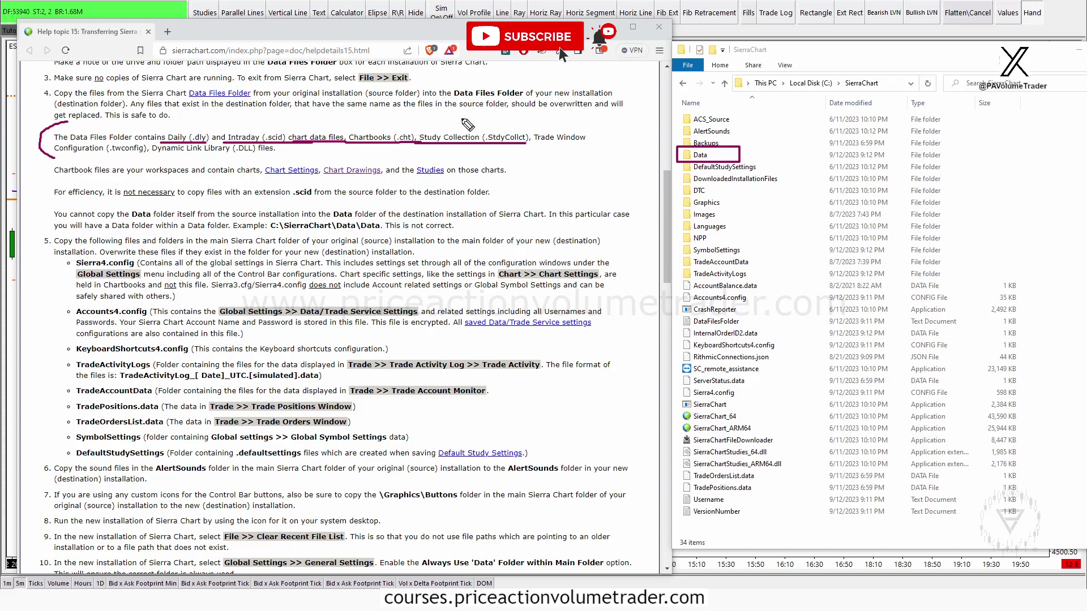
mouse_move(417, 142)
left_mouse_down()
mouse_move(464, 121)
mouse_move(481, 137)
left_mouse_up()
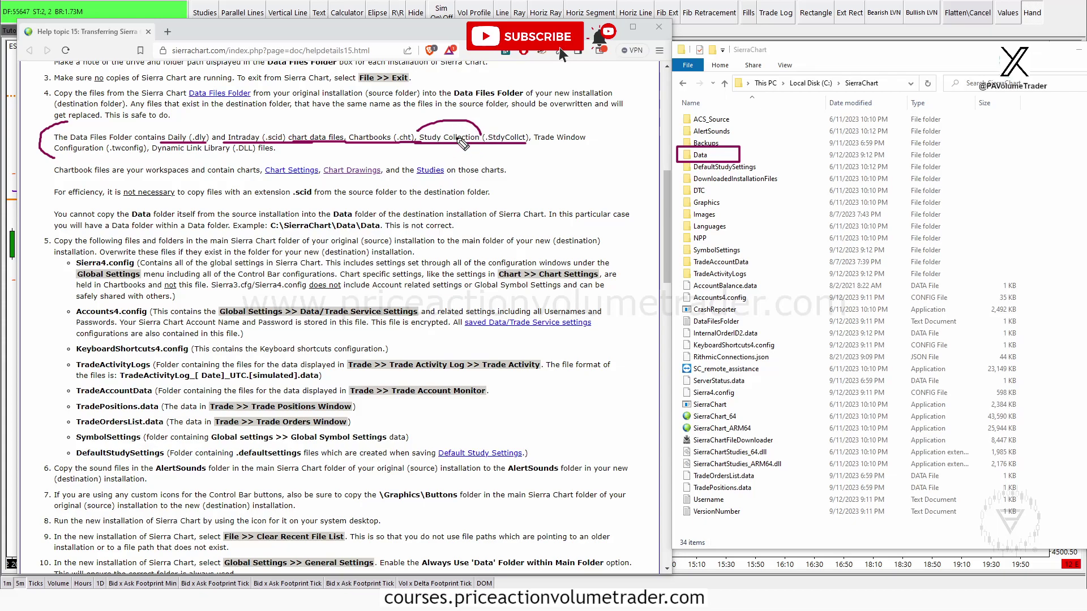
left_click_drag(531, 140, 587, 145)
left_click_drag(54, 154, 130, 158)
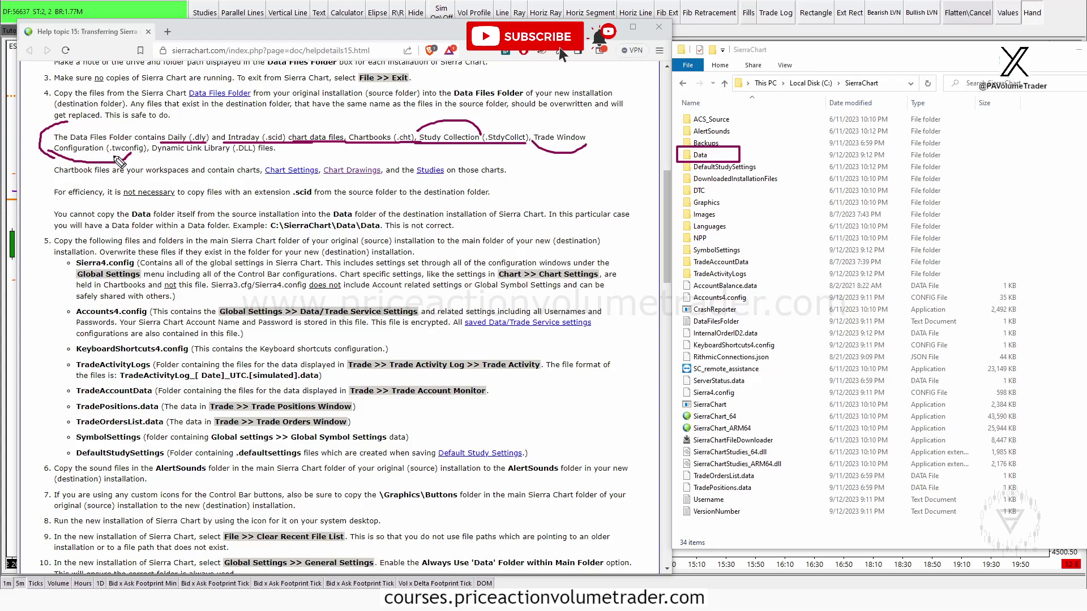
mouse_move(141, 153)
left_mouse_down()
mouse_move(236, 170)
mouse_move(291, 155)
left_mouse_up()
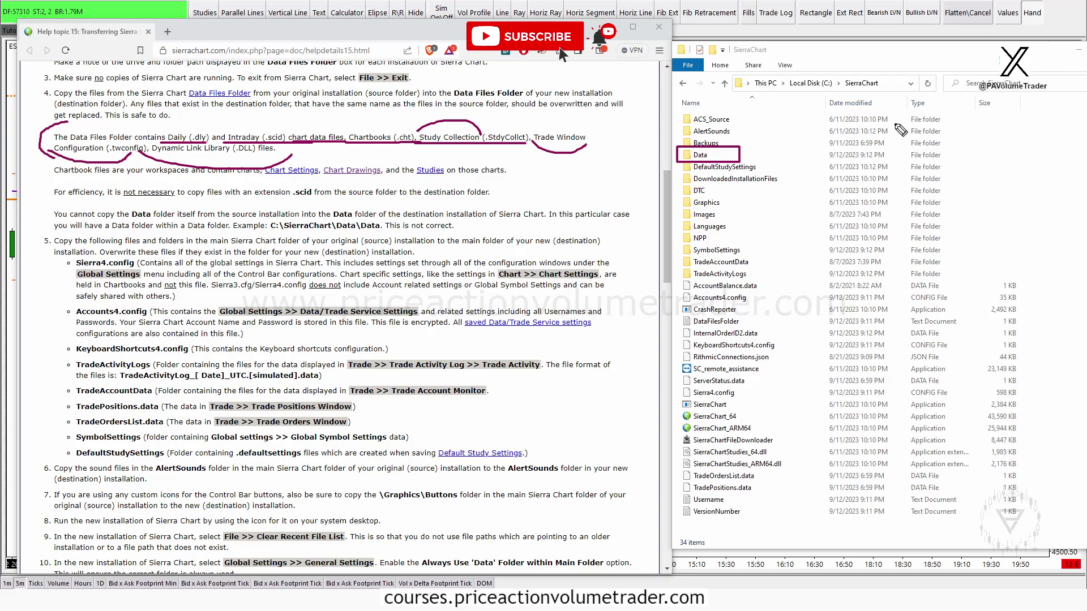
mouse_move(793, 134)
left_mouse_down()
mouse_move(751, 150)
mouse_move(756, 137)
mouse_move(748, 152)
mouse_move(784, 155)
left_mouse_up()
key("Escape")
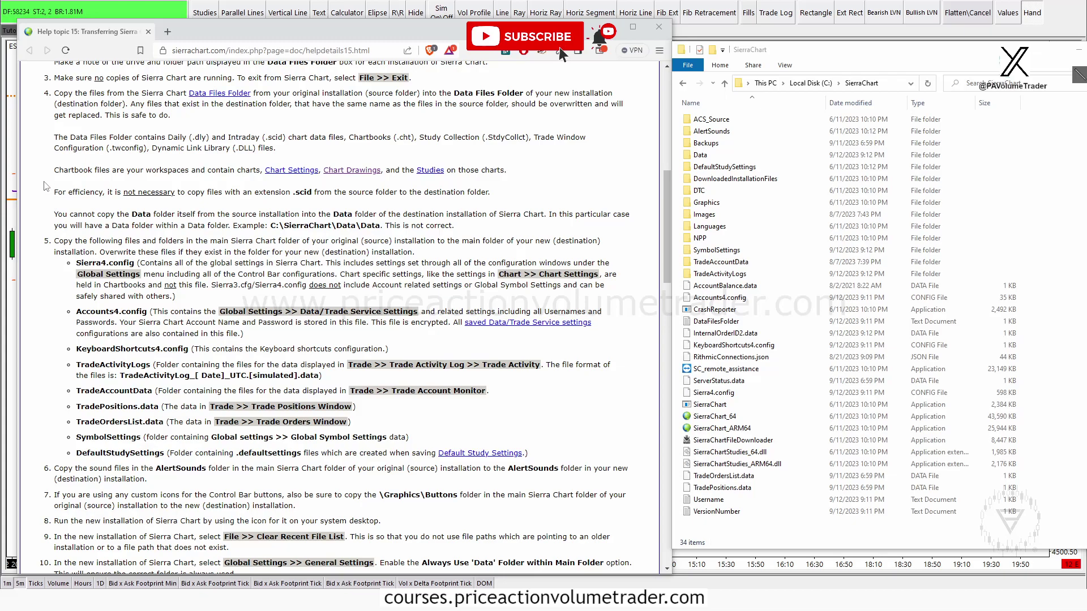
Step: Box the efficiency note and its .scid extension in instruction 4, and open the Data folder sorted by size, largest first
left_click_drag(40, 181, 520, 204)
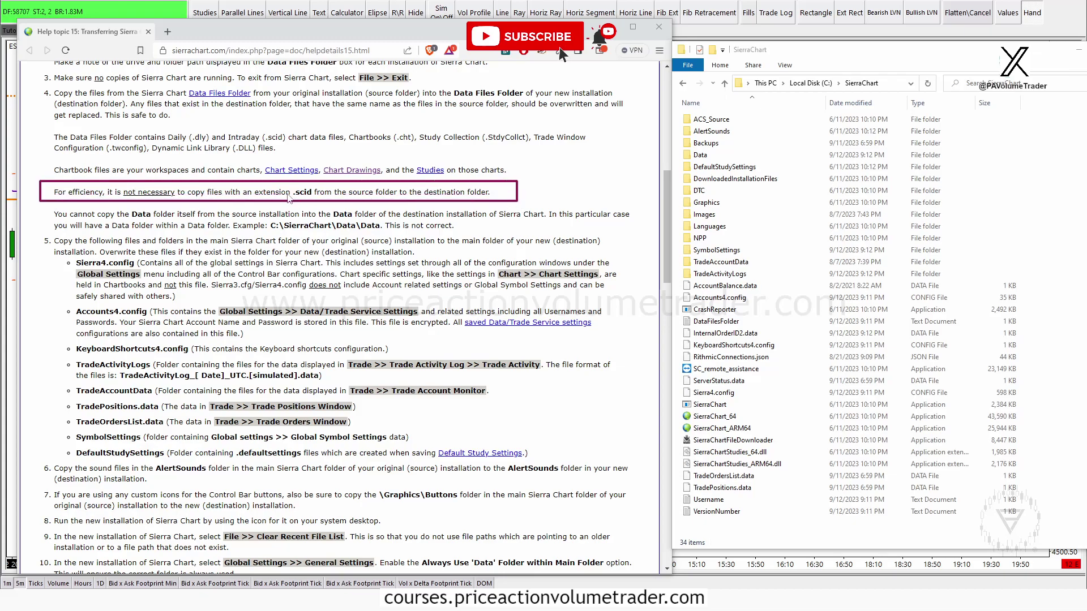
left_click_drag(286, 186, 319, 201)
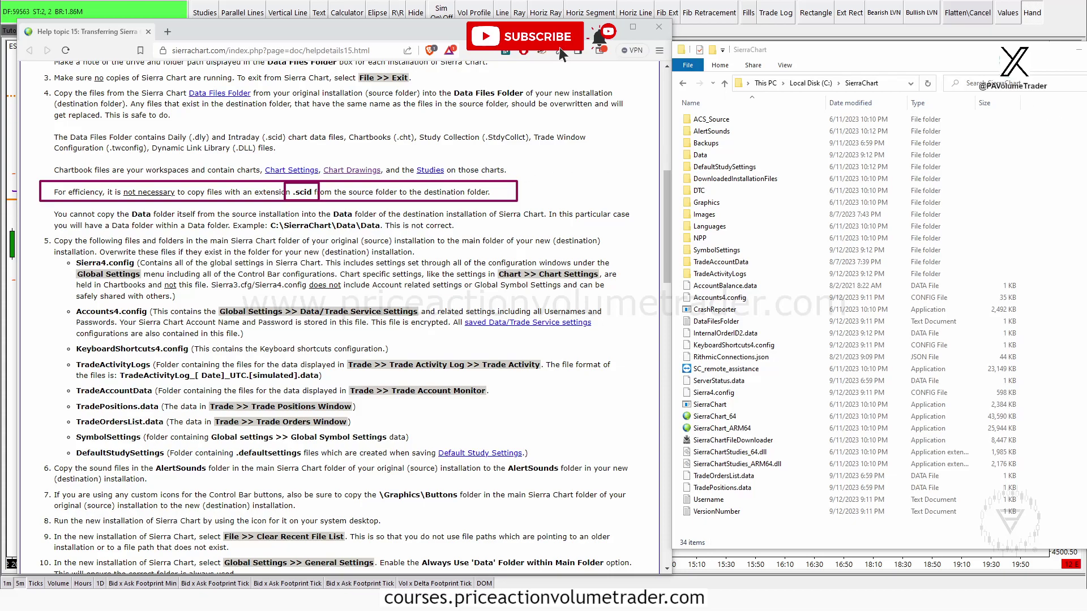
double_click(703, 154)
left_click(993, 108)
left_click(992, 107)
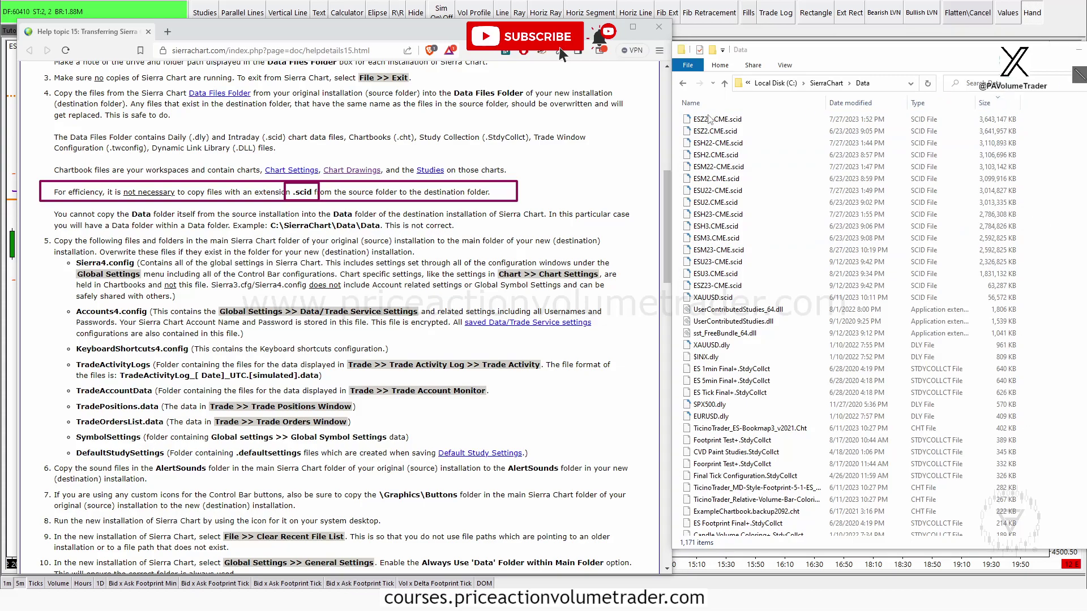
Step: Box the .scid files in the Data folder, bracket their names and sizes, and clear the annotations
mouse_move(677, 110)
left_mouse_down()
mouse_move(698, 141)
mouse_move(864, 250)
mouse_move(1050, 284)
mouse_move(1043, 309)
left_mouse_up()
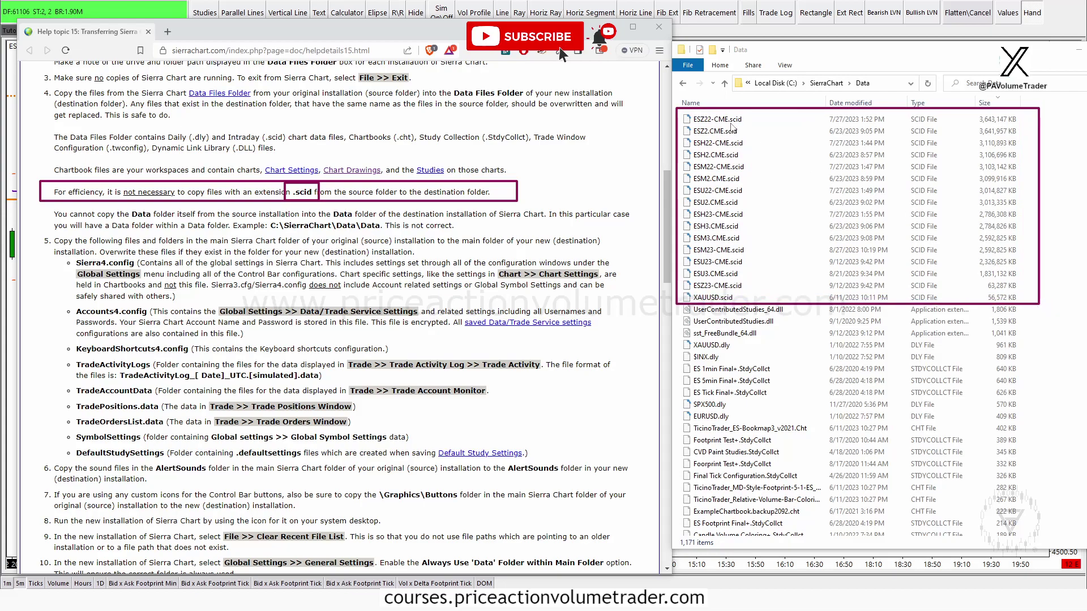
mouse_move(750, 112)
left_mouse_down()
mouse_move(780, 171)
mouse_move(782, 275)
mouse_move(757, 295)
left_mouse_up()
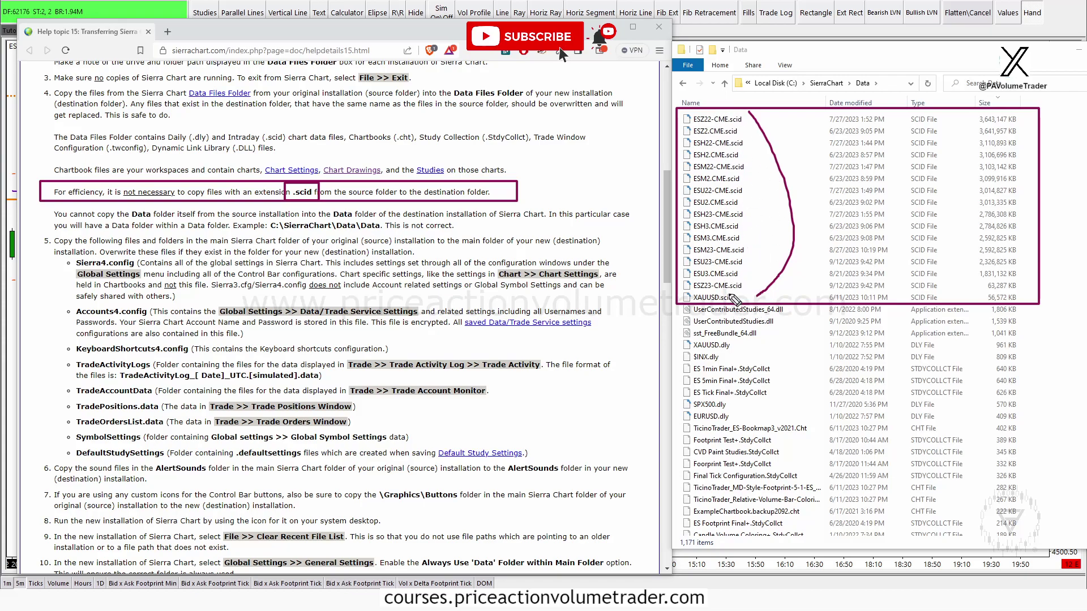
mouse_move(980, 114)
left_mouse_down()
mouse_move(963, 145)
mouse_move(957, 229)
mouse_move(973, 271)
left_mouse_up()
mouse_move(1027, 114)
left_mouse_down()
mouse_move(1039, 188)
mouse_move(1025, 260)
left_mouse_up()
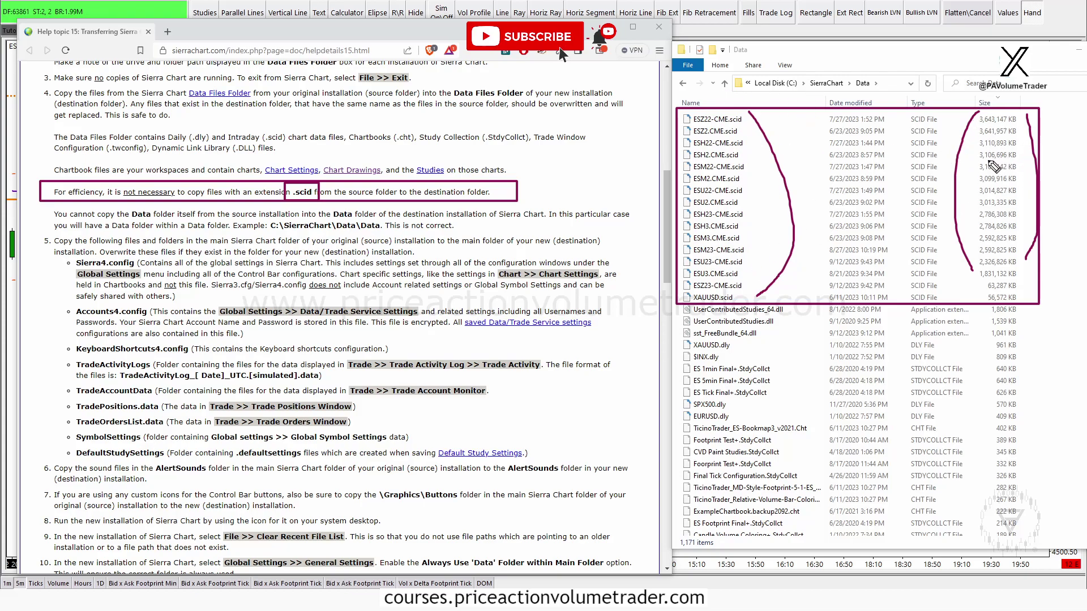
key("e")
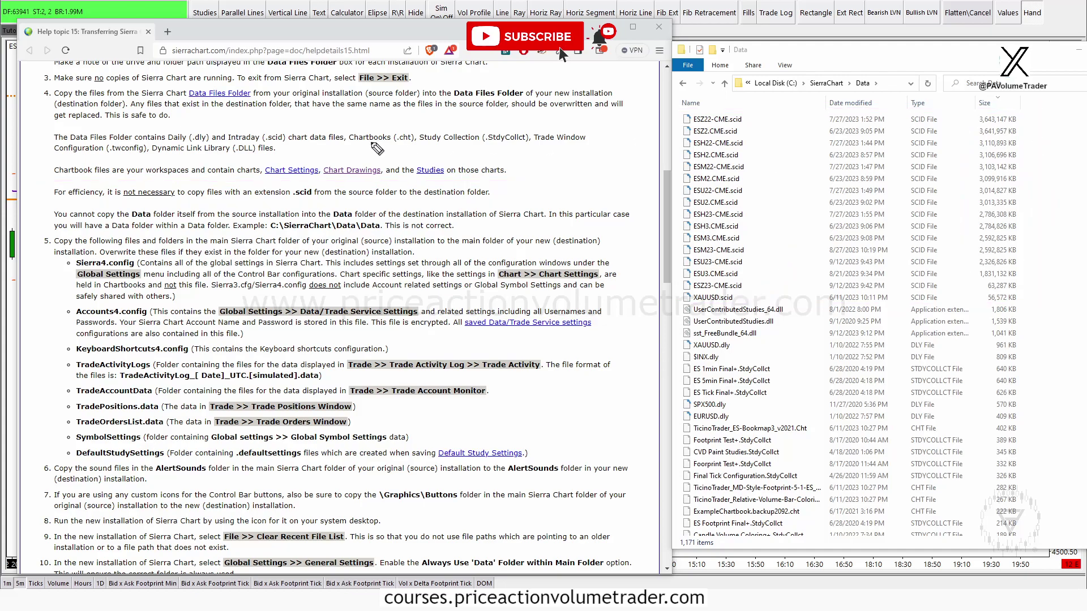
Step: Cross out the group of .scid files with a large X and clear the marks
left_click_drag(700, 110, 762, 286)
left_click_drag(780, 121, 675, 316)
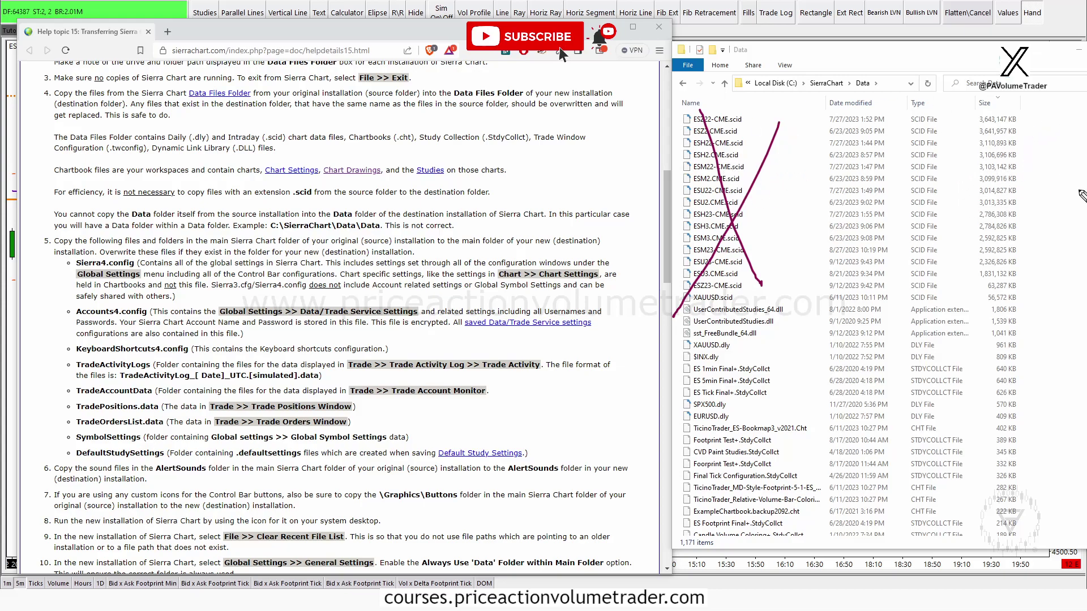
key("e")
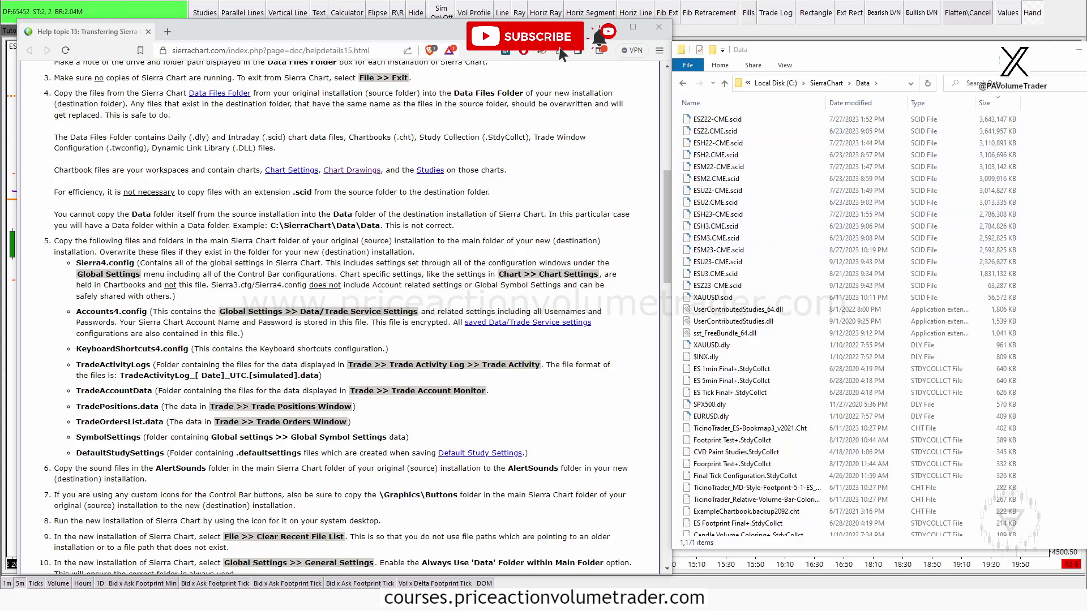
Step: Circle Data in the folder path, cross out the .scid files again and draw an arrow down the remaining files, clearing the marks
mouse_move(886, 80)
left_mouse_down()
mouse_move(842, 85)
mouse_move(884, 92)
left_mouse_up()
left_click_drag(702, 117, 792, 289)
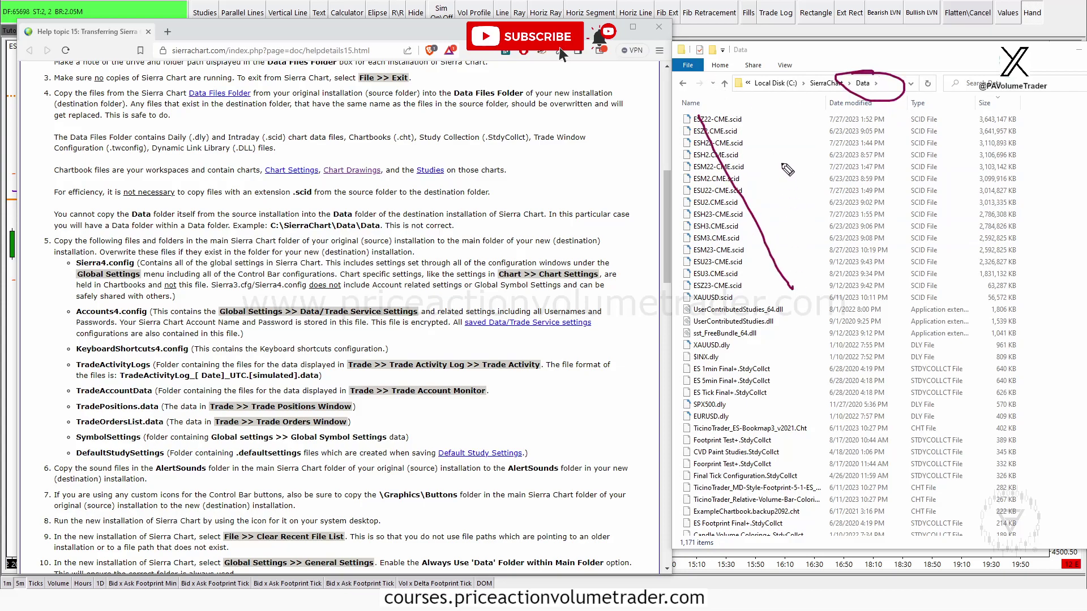
left_click_drag(810, 100, 670, 285)
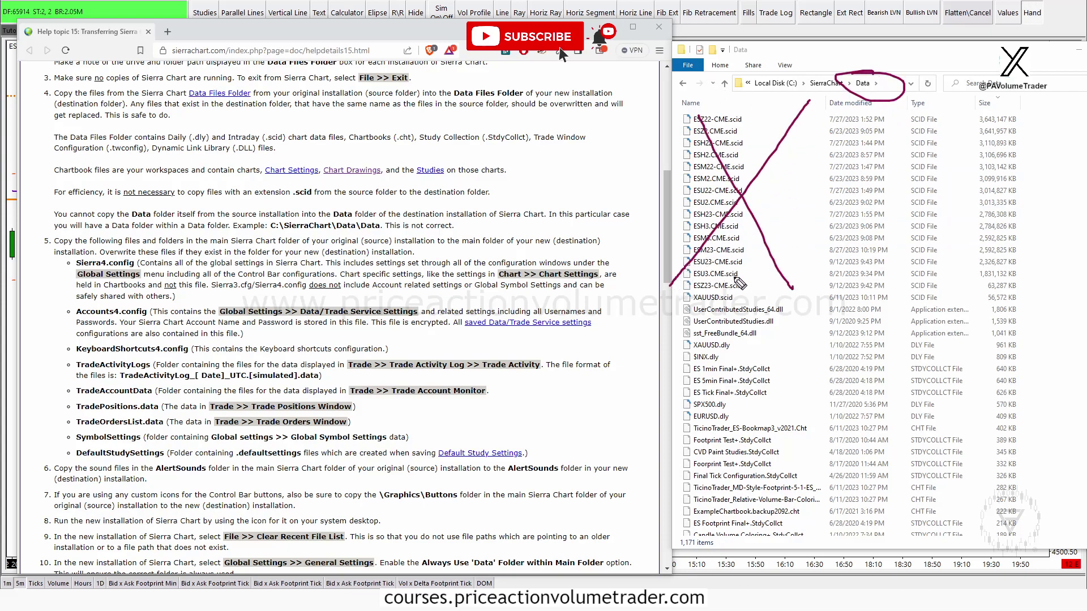
mouse_move(762, 294)
left_mouse_down()
mouse_move(843, 437)
mouse_move(835, 494)
left_mouse_up()
left_click_drag(817, 441, 881, 452)
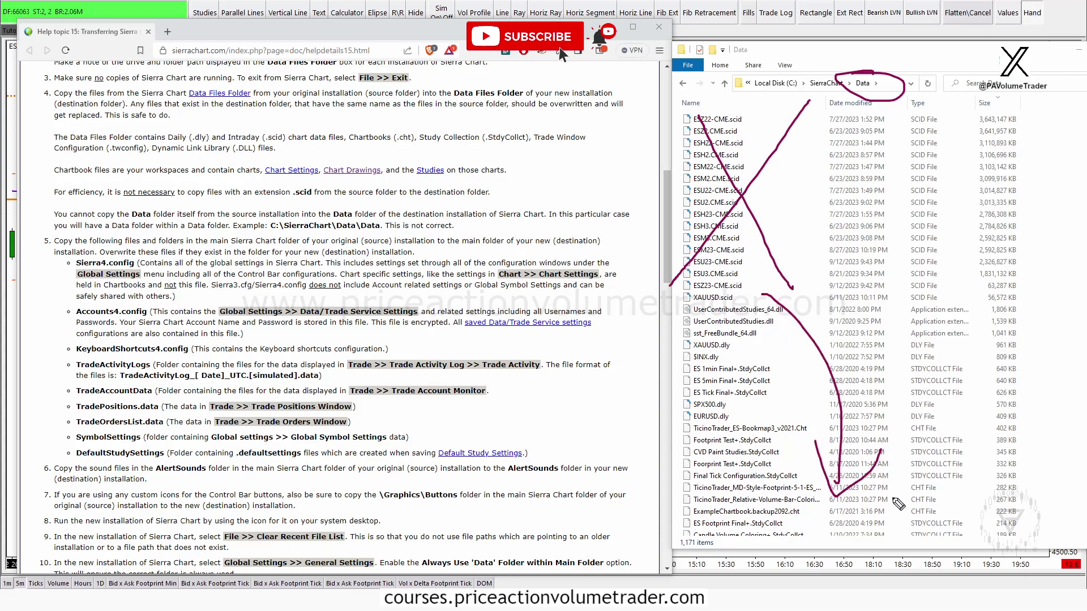
key("e")
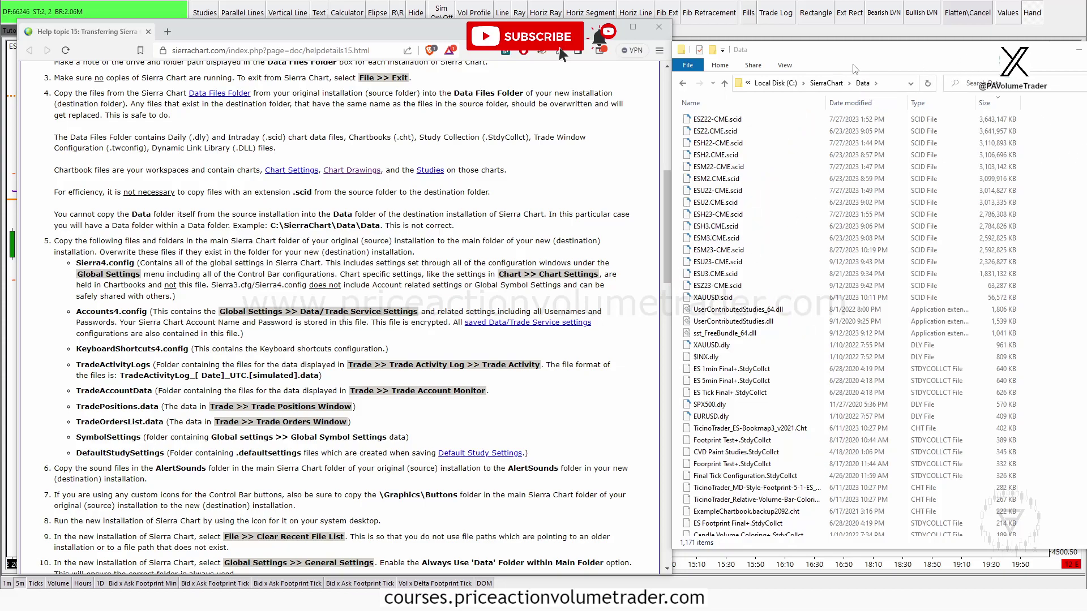
Step: Return to the SierraChart folder and bracket each file and folder listed under instruction 5, from Sierra4.config to DefaultStudySettings
left_click(568, 163)
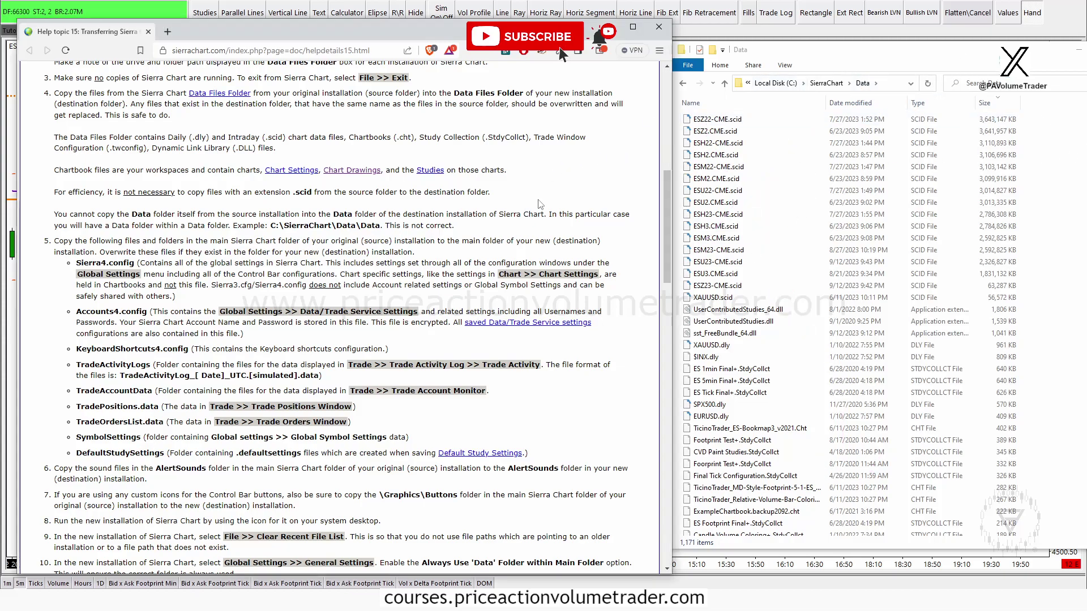
scroll(540, 204, "down", 2)
left_click(725, 83)
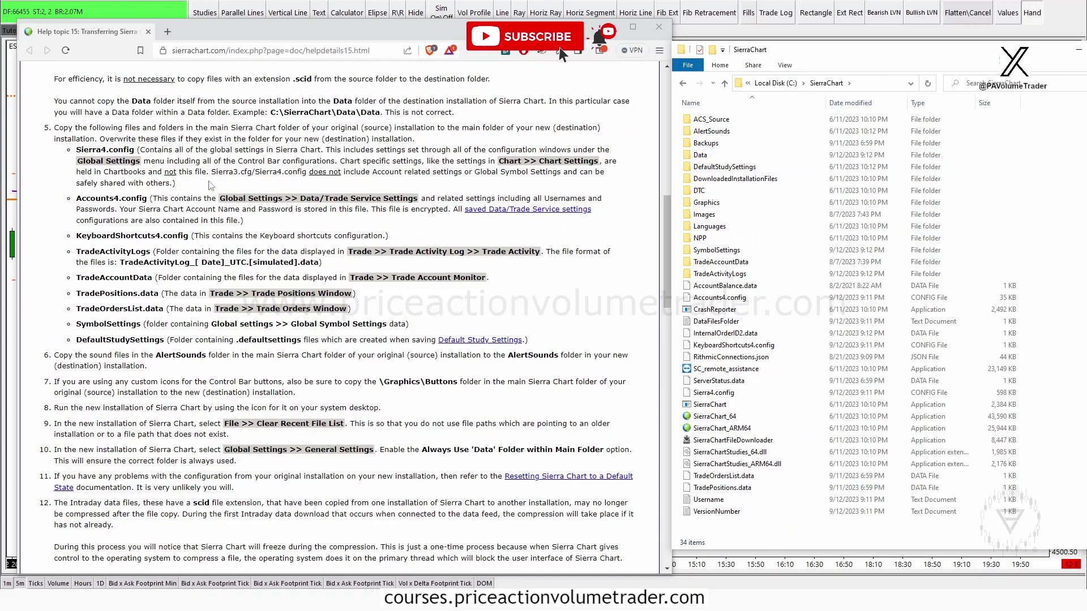
scroll(211, 185, "down", 1)
scroll(394, 160, "up", 1)
scroll(656, 177, "down", 1)
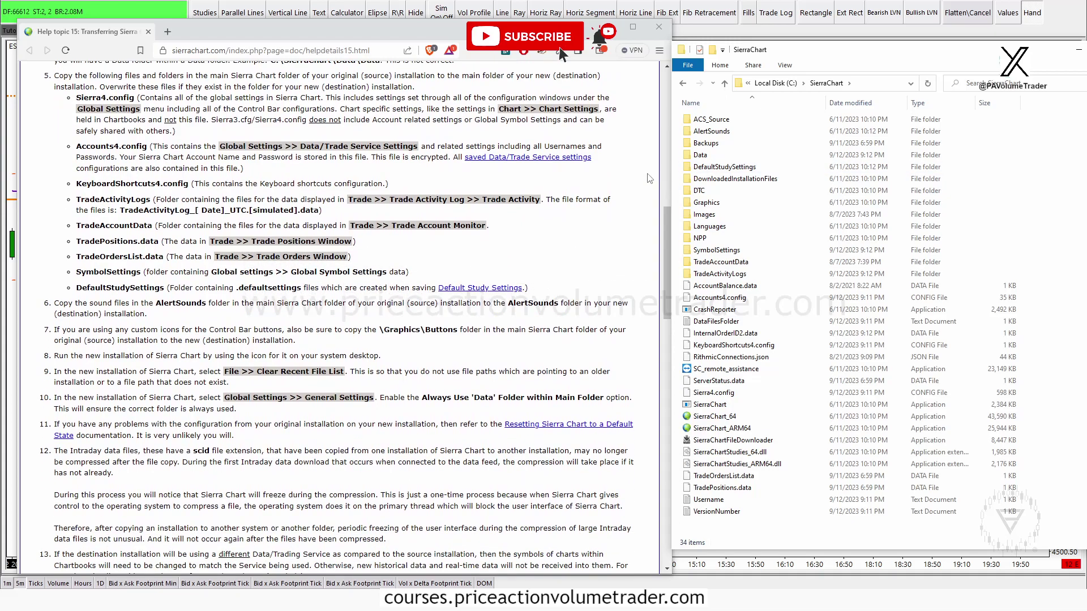
left_click_drag(667, 220, 667, 219)
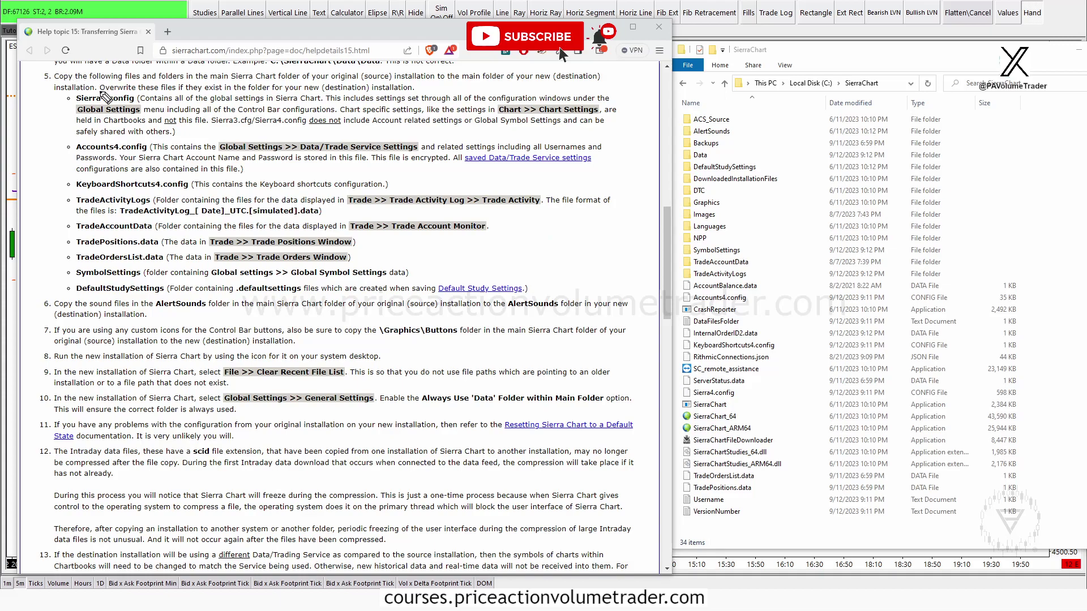
mouse_move(81, 89)
left_mouse_down()
mouse_move(75, 133)
mouse_move(59, 150)
mouse_move(72, 166)
mouse_move(56, 189)
mouse_move(59, 211)
mouse_move(73, 211)
mouse_move(53, 225)
mouse_move(68, 233)
mouse_move(69, 295)
left_mouse_up()
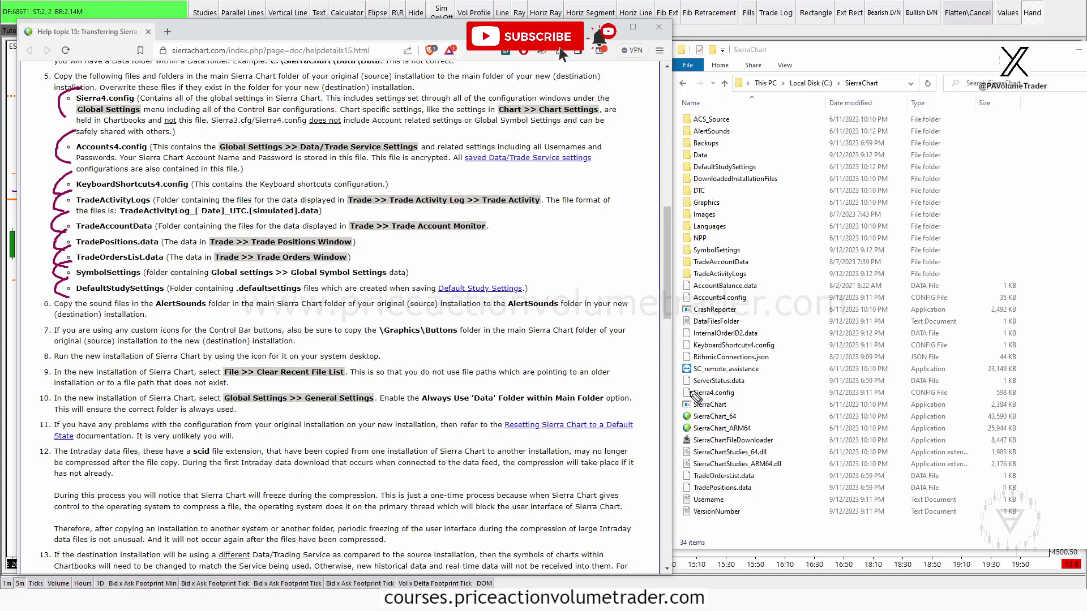
Step: Mark Sierra4.config, Accounts4.config, KeyboardShortcuts4.config, TradeActivityLogs, TradeOrdersList.data and TradePositions.data in the SierraChart folder
mouse_move(688, 402)
left_mouse_down()
mouse_move(759, 399)
mouse_move(694, 386)
mouse_move(674, 387)
mouse_move(692, 404)
left_mouse_up()
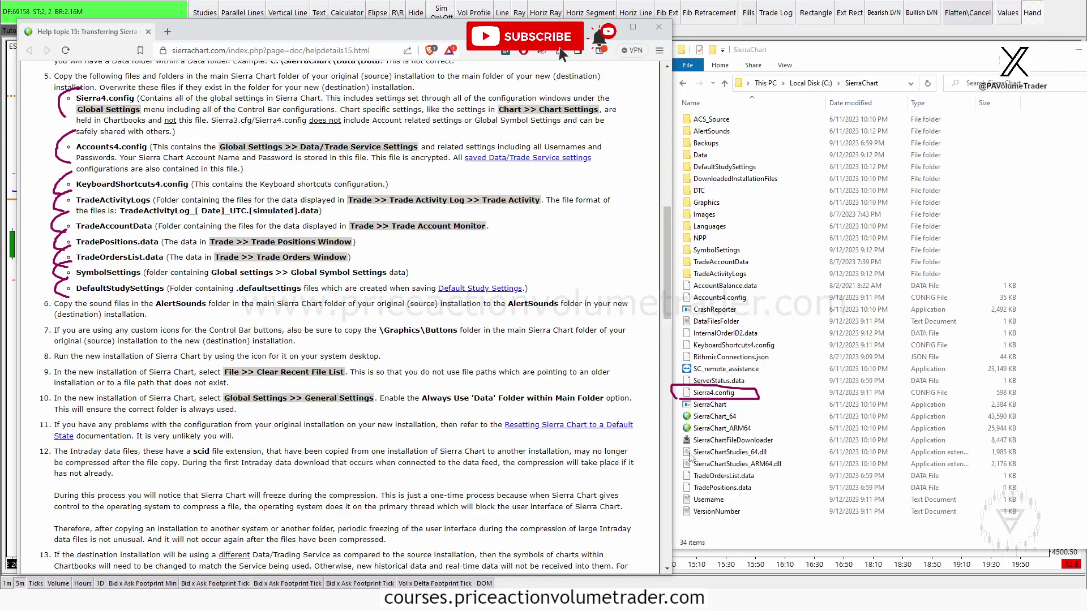
left_click_drag(679, 292, 761, 304)
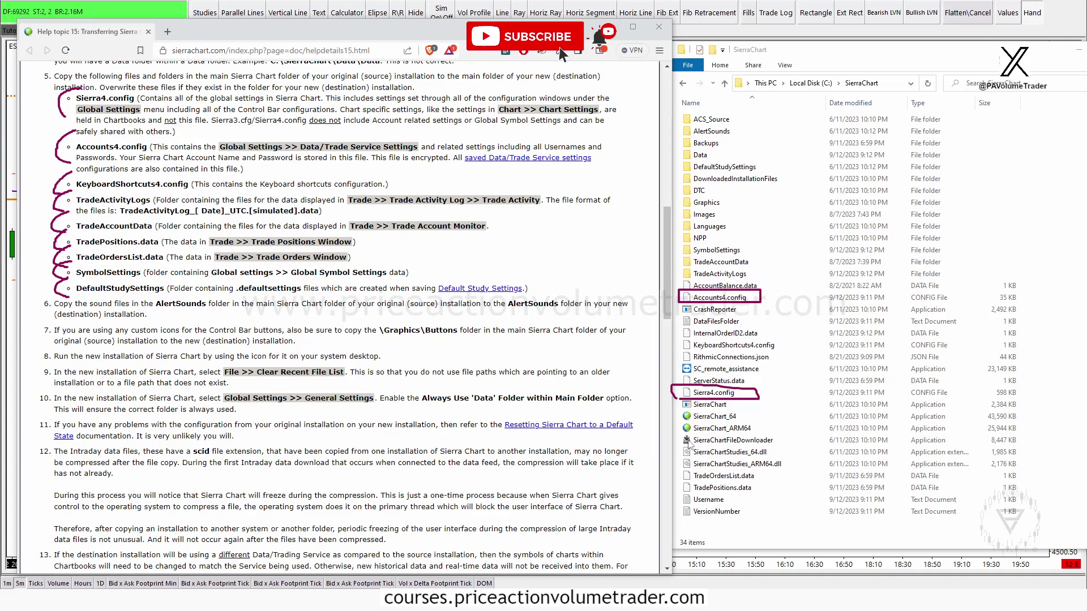
left_click_drag(680, 337, 791, 352)
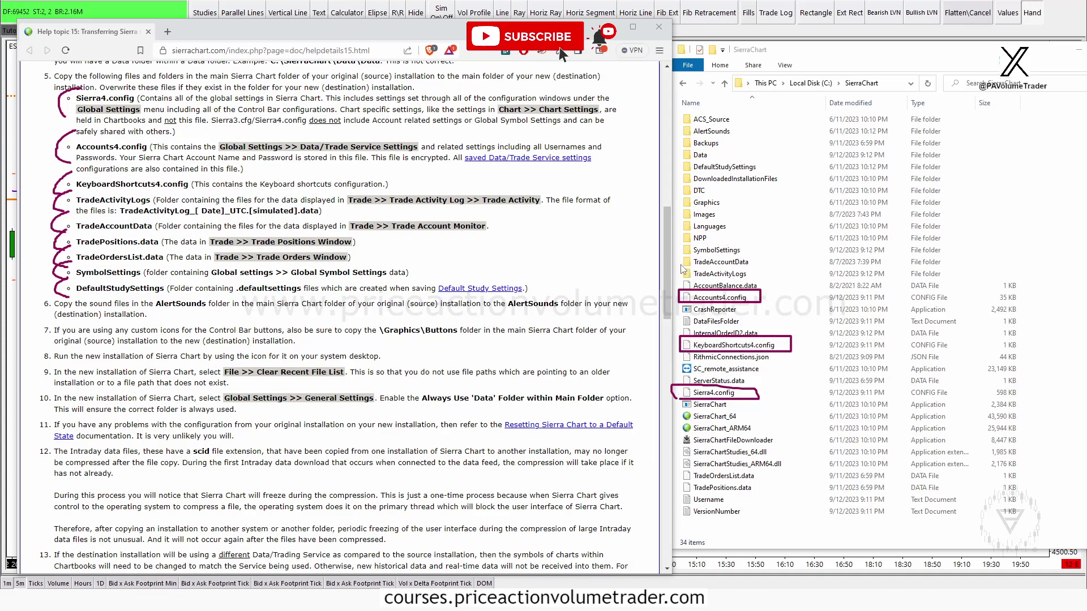
left_click_drag(677, 266, 759, 283)
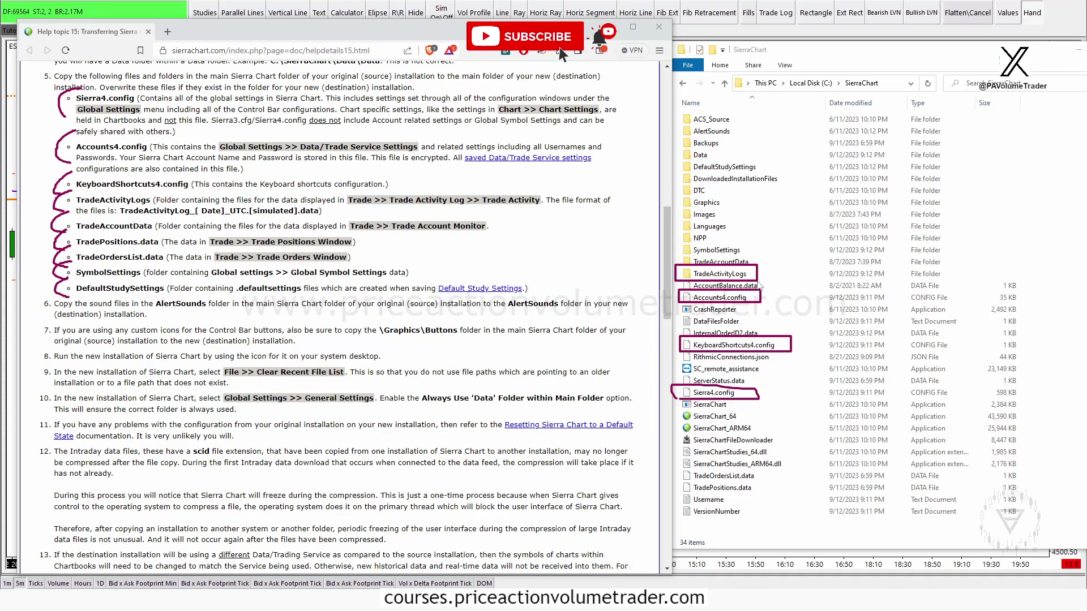
left_click_drag(675, 474, 772, 499)
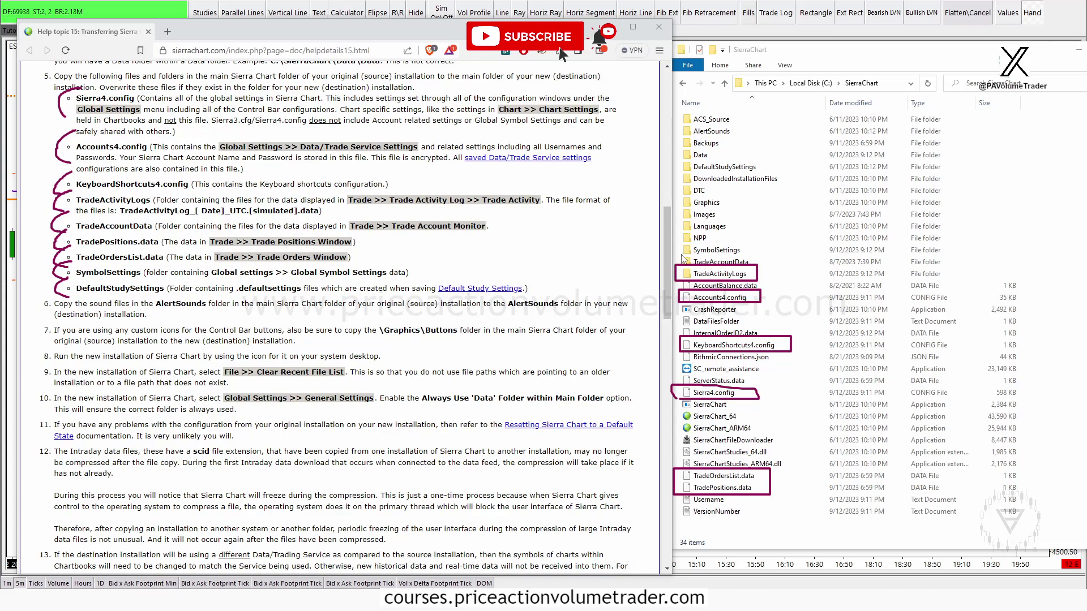
Step: Box the TradeAccountData, SymbolSettings and DefaultStudySettings folders and the list under instruction 5, and clear the annotations
left_click_drag(702, 265, 758, 266)
left_click_drag(674, 245, 758, 258)
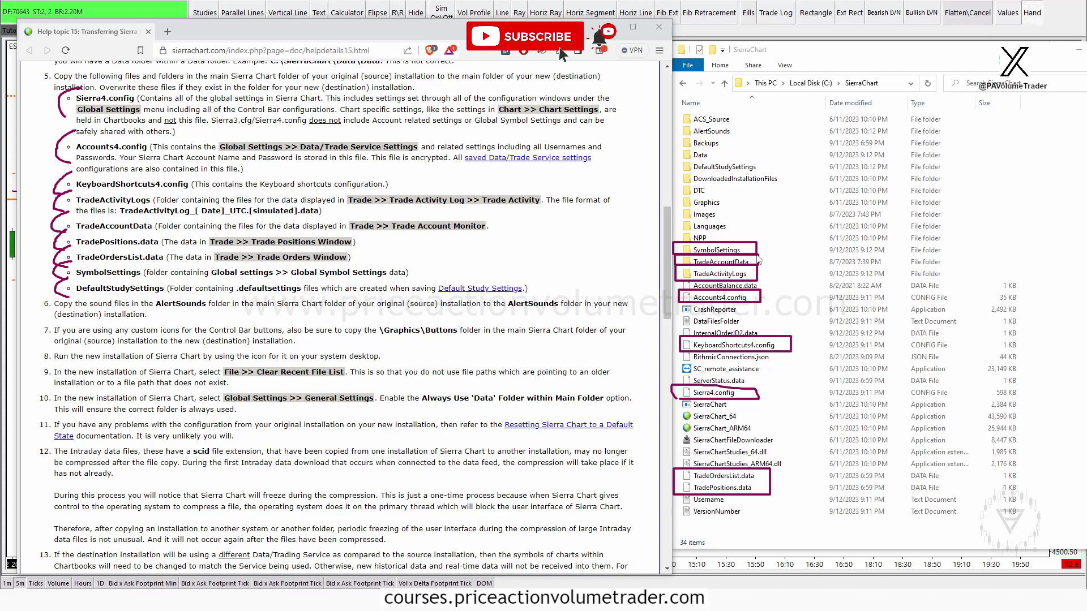
left_click_drag(675, 158, 770, 173)
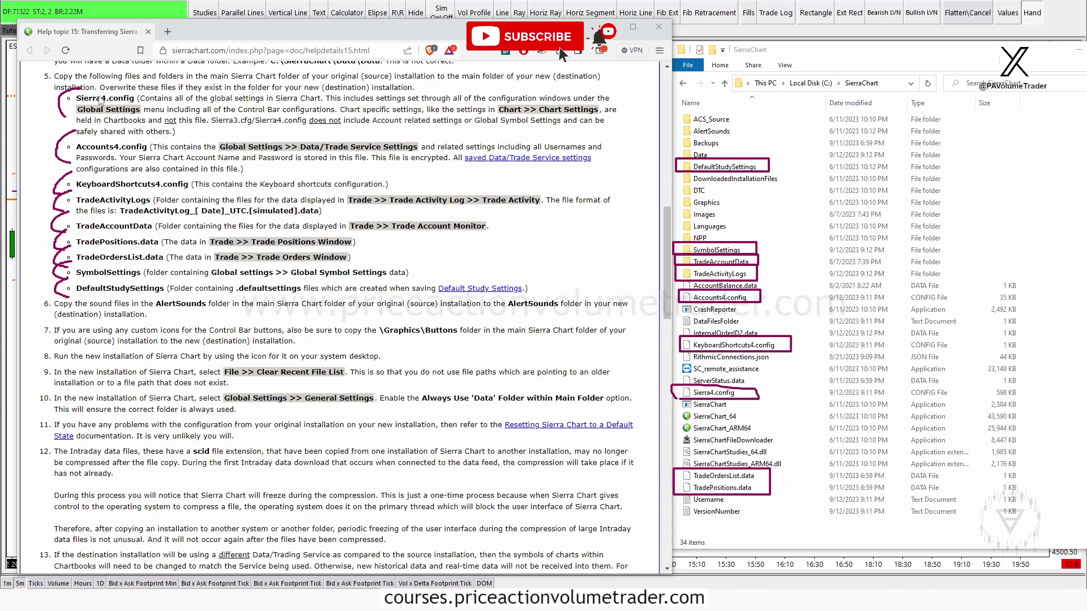
mouse_move(56, 81)
left_mouse_down()
mouse_move(243, 278)
mouse_move(306, 323)
mouse_move(298, 311)
left_mouse_up()
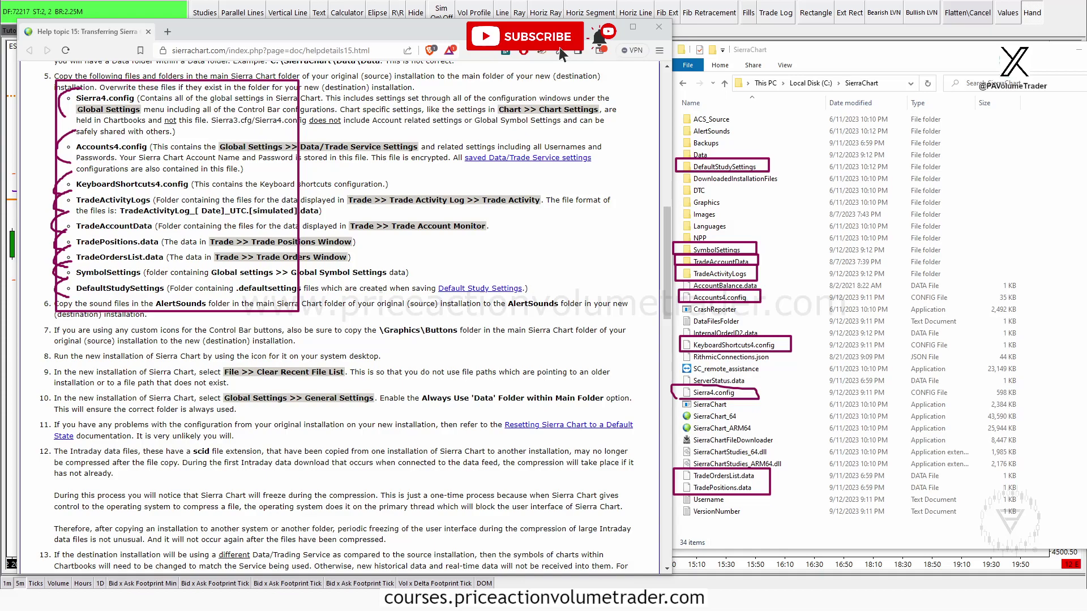
key("Escape")
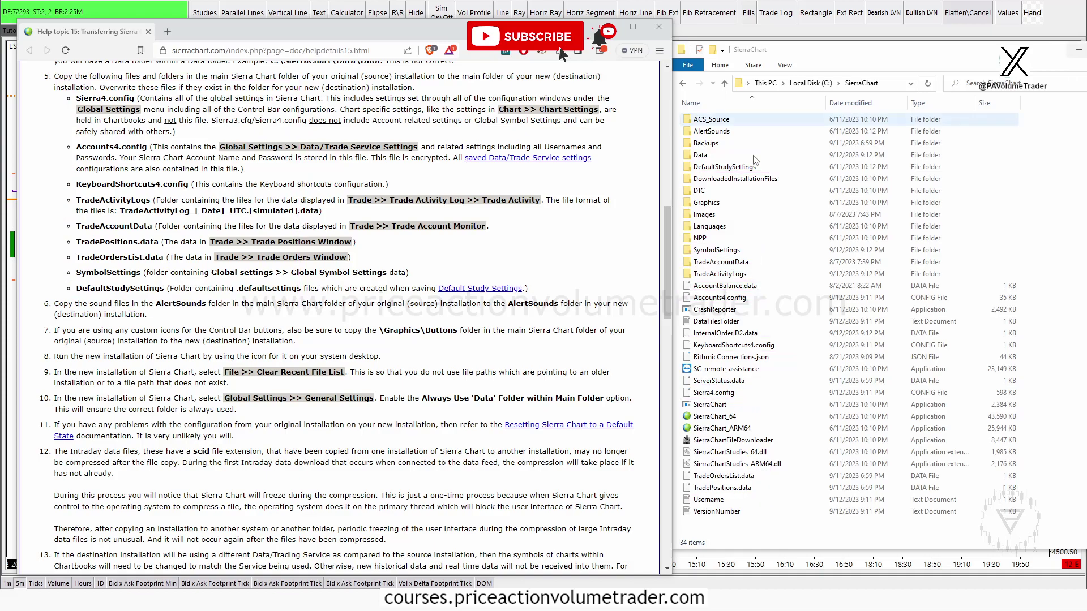
Step: Bring instruction 6 of the help page into focus and circle the AlertSounds folder in the SierraChart folder
scroll(336, 276, "down", 2)
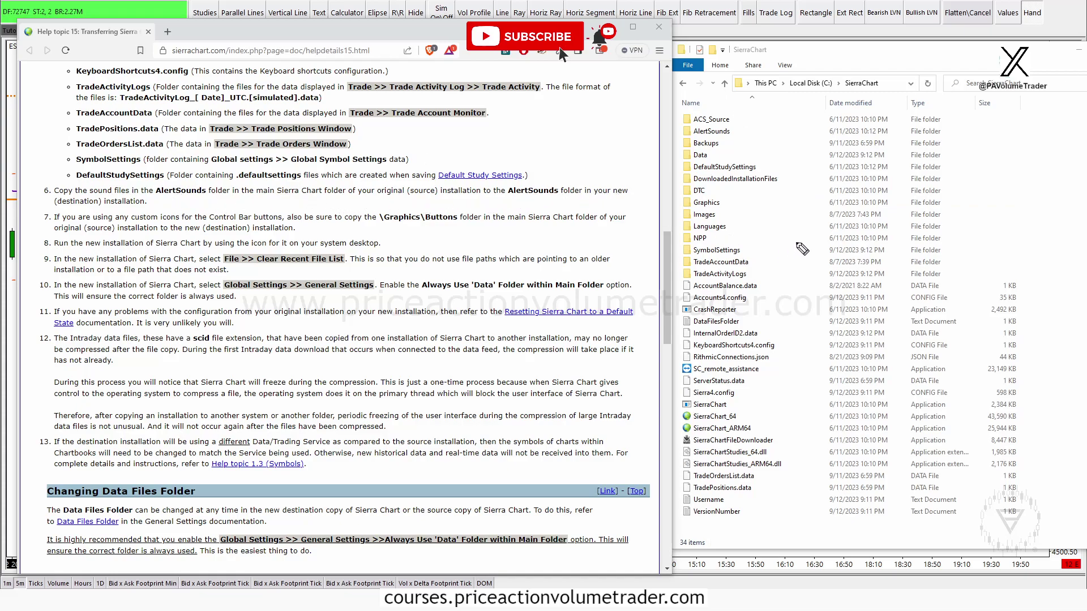
mouse_move(676, 131)
left_mouse_down()
mouse_move(754, 129)
mouse_move(720, 144)
mouse_move(667, 133)
left_mouse_up()
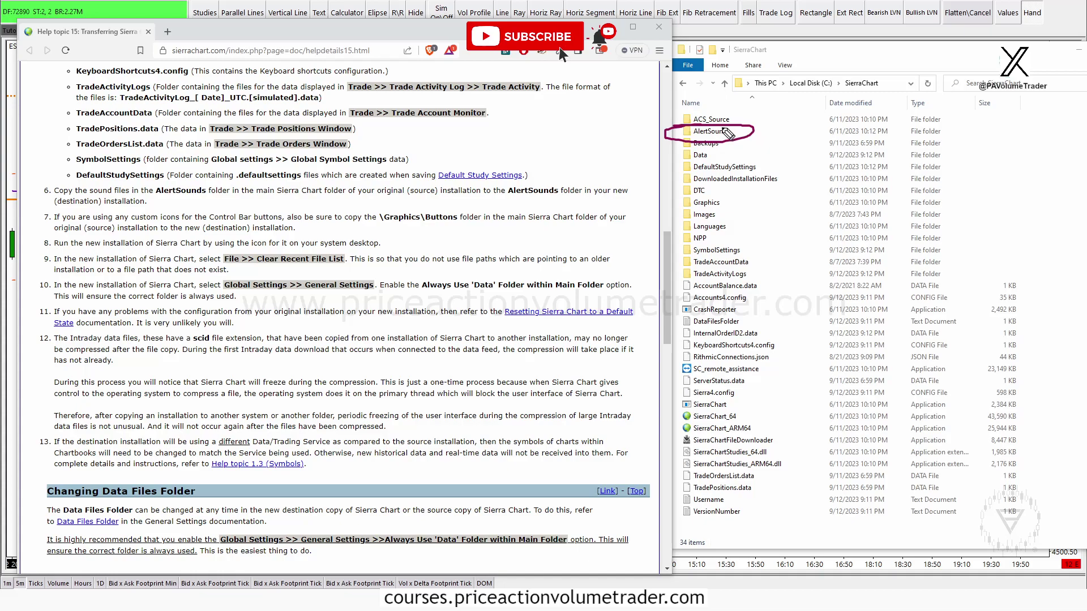
Step: Circle AlertSounds in instruction 6 and \Graphics\Buttons in instruction 7, mark the Graphics folder in the SierraChart folder, and clear the annotations
mouse_move(144, 198)
left_mouse_down()
mouse_move(234, 204)
mouse_move(136, 185)
mouse_move(229, 181)
left_mouse_up()
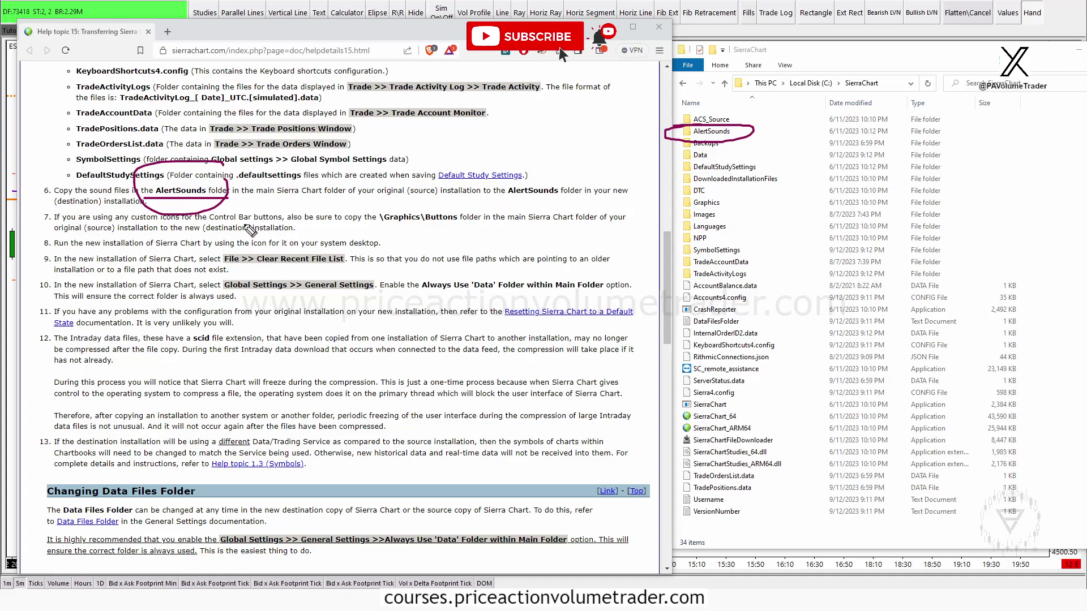
left_click_drag(58, 207, 62, 232)
mouse_move(387, 213)
left_mouse_down()
mouse_move(469, 210)
mouse_move(397, 232)
mouse_move(422, 196)
left_mouse_up()
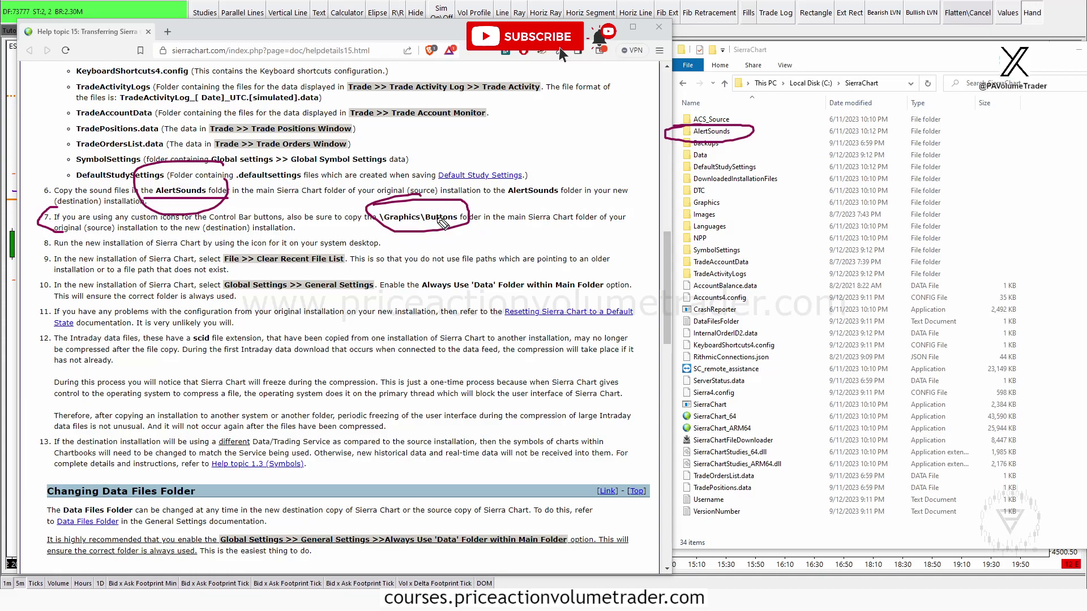
left_click_drag(725, 203, 798, 211)
mouse_move(385, 207)
left_mouse_down()
mouse_move(462, 225)
mouse_move(426, 226)
mouse_move(444, 211)
left_mouse_up()
key("Escape")
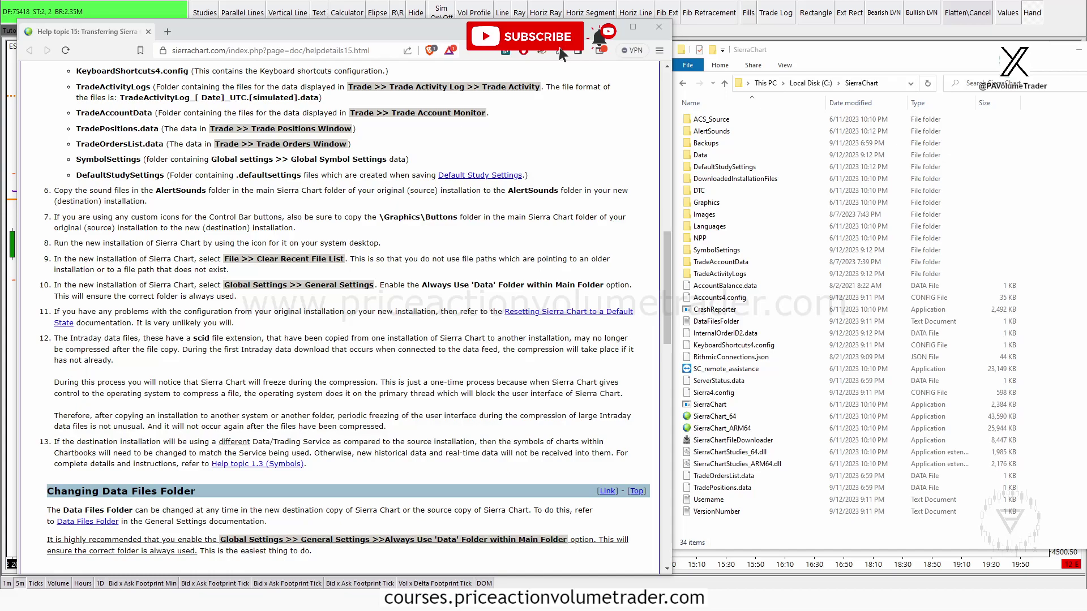
Step: Circle the area around instructions 6 and 7, draw an arrow from it to the SierraChart folder, and clear the annotations
mouse_move(433, 136)
left_mouse_down()
mouse_move(321, 210)
mouse_move(422, 137)
left_mouse_up()
mouse_move(502, 190)
left_mouse_down()
mouse_move(559, 151)
mouse_move(772, 168)
left_mouse_up()
mouse_move(770, 129)
left_mouse_down()
mouse_move(794, 167)
mouse_move(747, 174)
left_mouse_up()
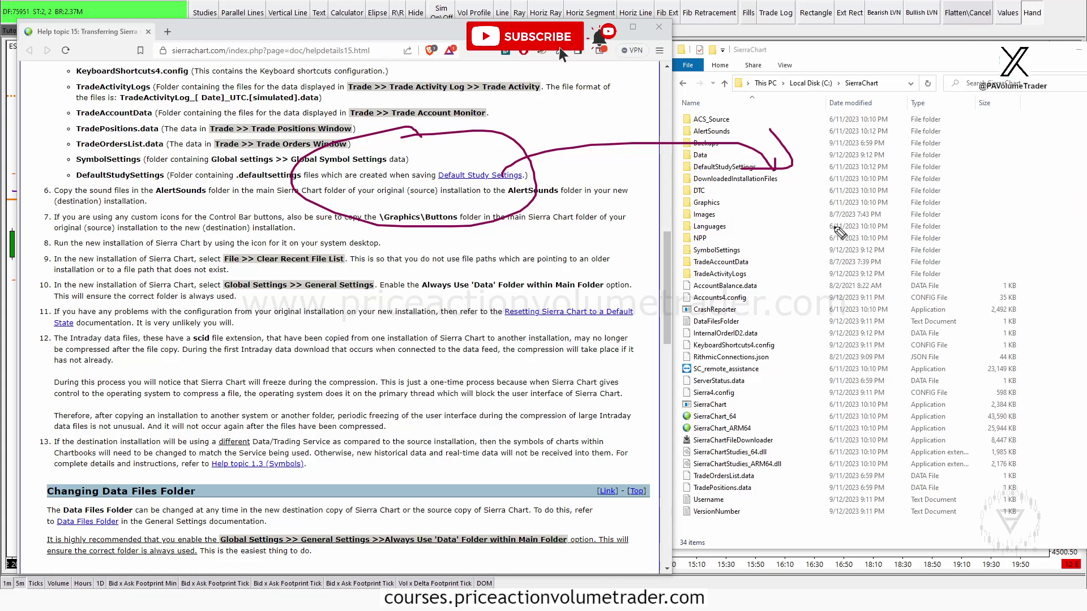
key("Escape")
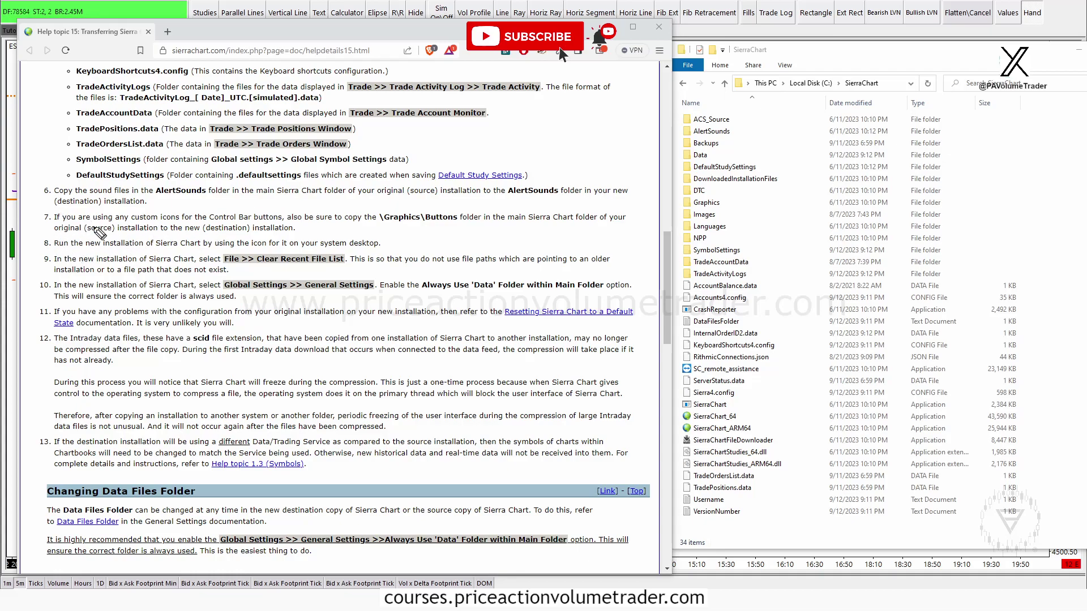
Step: Mark instruction 8, File >> Clear Recent File List in instruction 9 and the General Settings option in instruction 10, and clear the annotations
left_click_drag(36, 254, 450, 254)
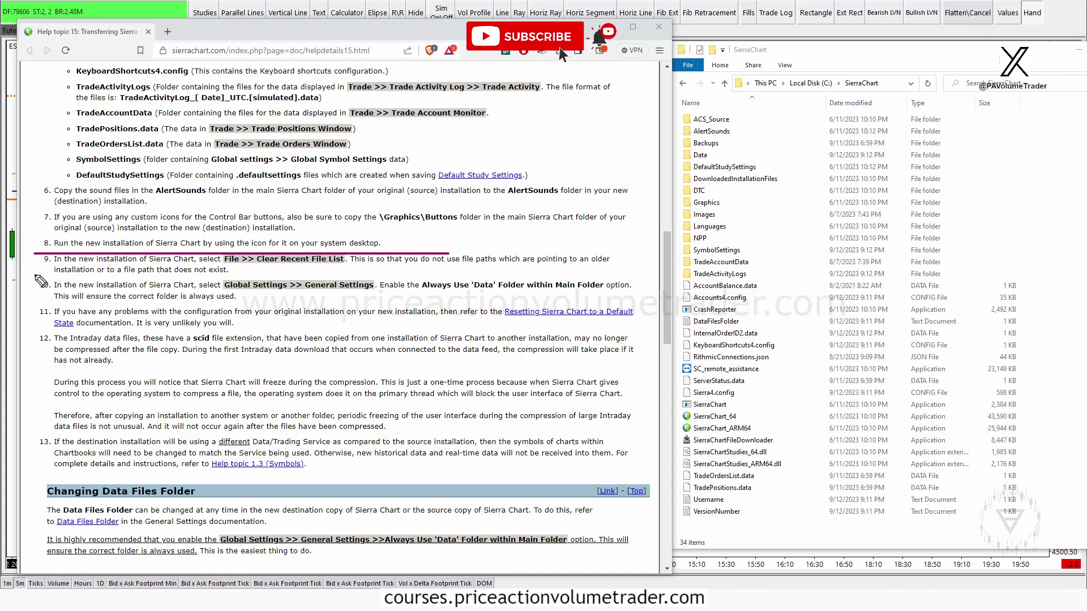
mouse_move(249, 245)
left_mouse_down()
mouse_move(374, 251)
mouse_move(246, 272)
mouse_move(296, 238)
left_mouse_up()
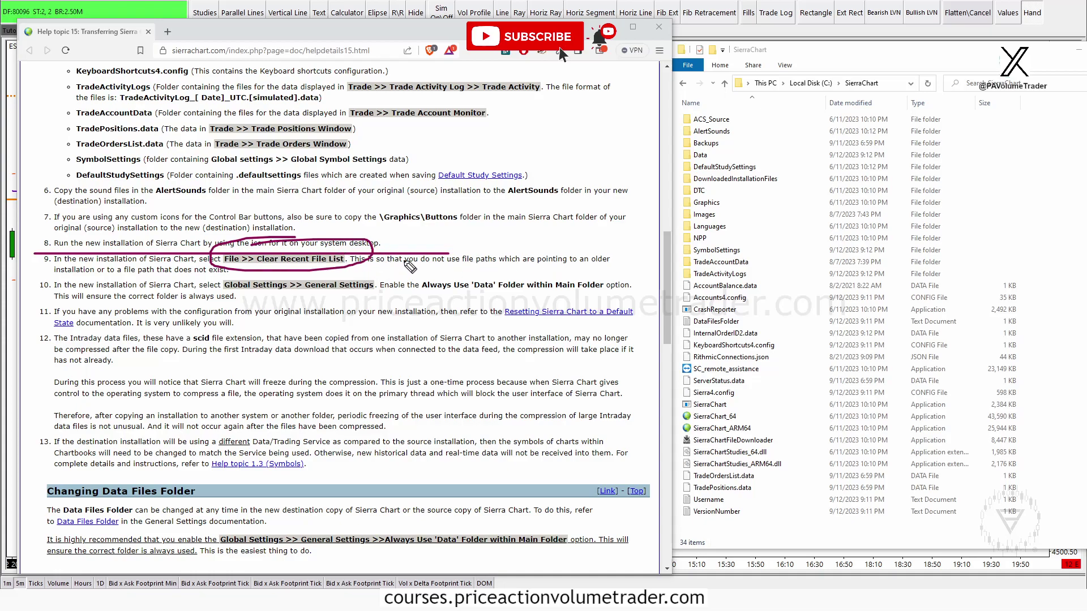
mouse_move(111, 267)
left_mouse_down()
mouse_move(229, 277)
mouse_move(235, 267)
left_mouse_up()
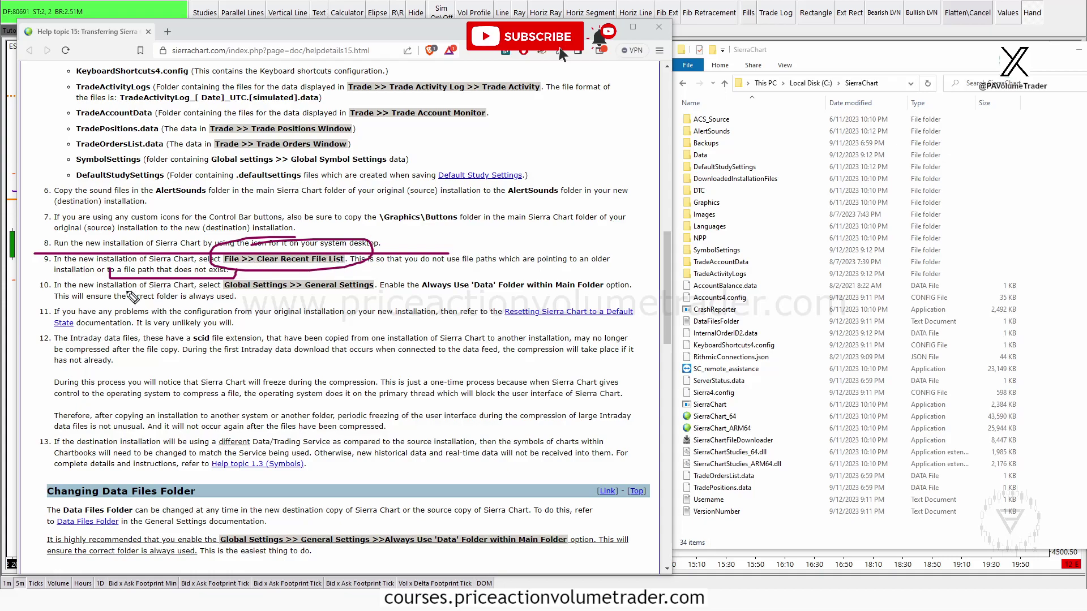
left_click_drag(223, 292, 611, 291)
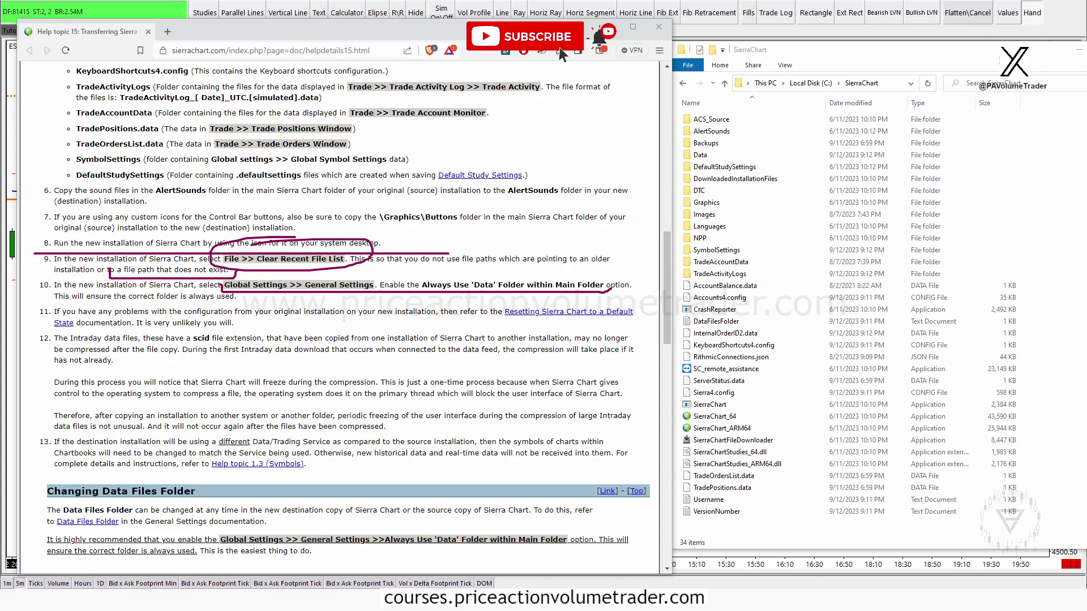
key("Escape")
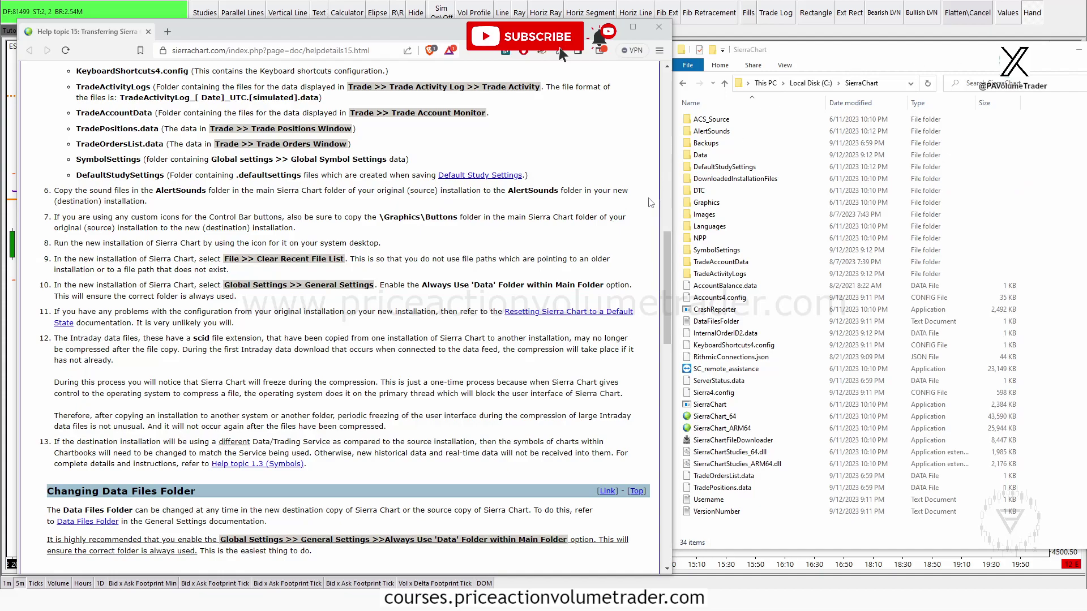
Step: Go back to instruction 5 and box its list of files and folders, the Data folder mention and the .scid extension above it
scroll(464, 290, "up", 3)
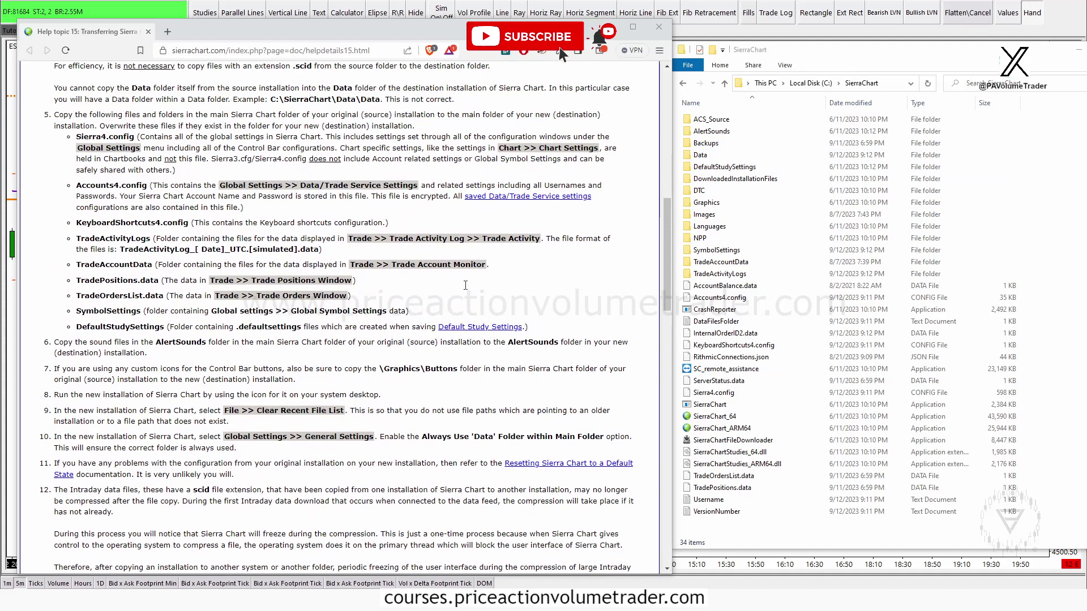
scroll(464, 291, "up", 1)
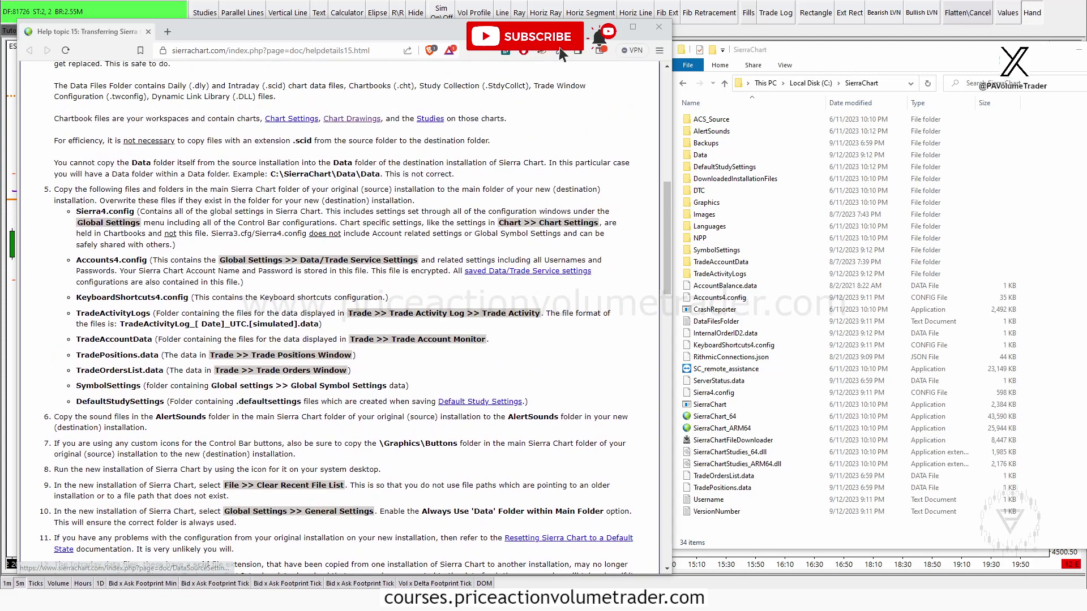
mouse_move(42, 199)
left_mouse_down()
mouse_move(235, 443)
mouse_move(304, 440)
mouse_move(210, 419)
mouse_move(220, 413)
left_mouse_up()
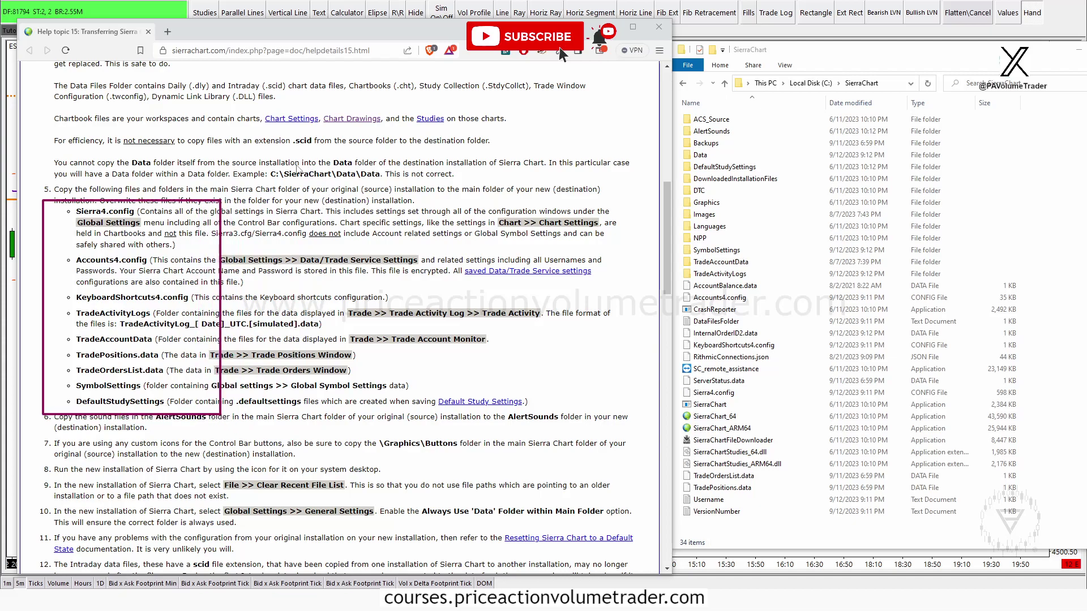
left_click_drag(300, 152, 383, 169)
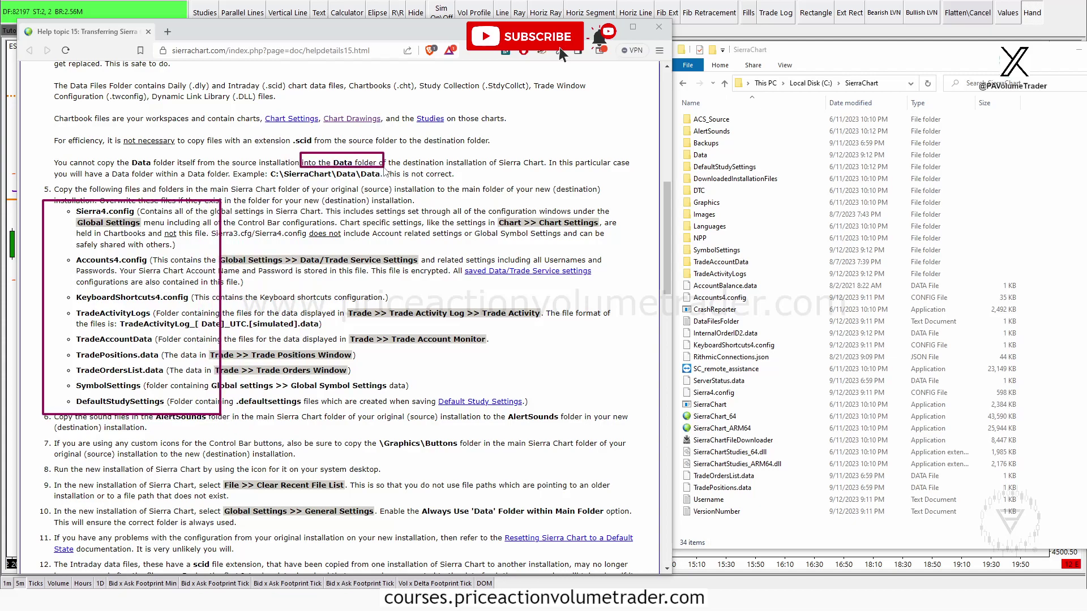
mouse_move(283, 133)
left_mouse_down()
mouse_move(334, 159)
mouse_move(328, 148)
left_mouse_up()
left_click_drag(835, 67, 890, 92)
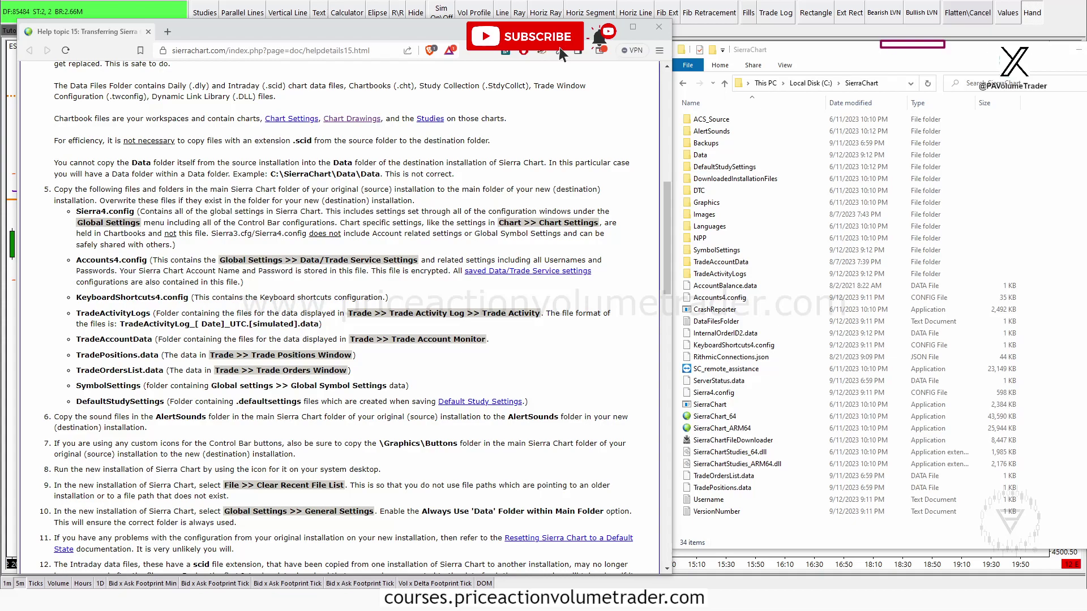
Step: Reposition the SierraChart folder window beside the help page, bracket the list under instruction 5, and clear the bracket
left_click_drag(941, 52, 918, 43)
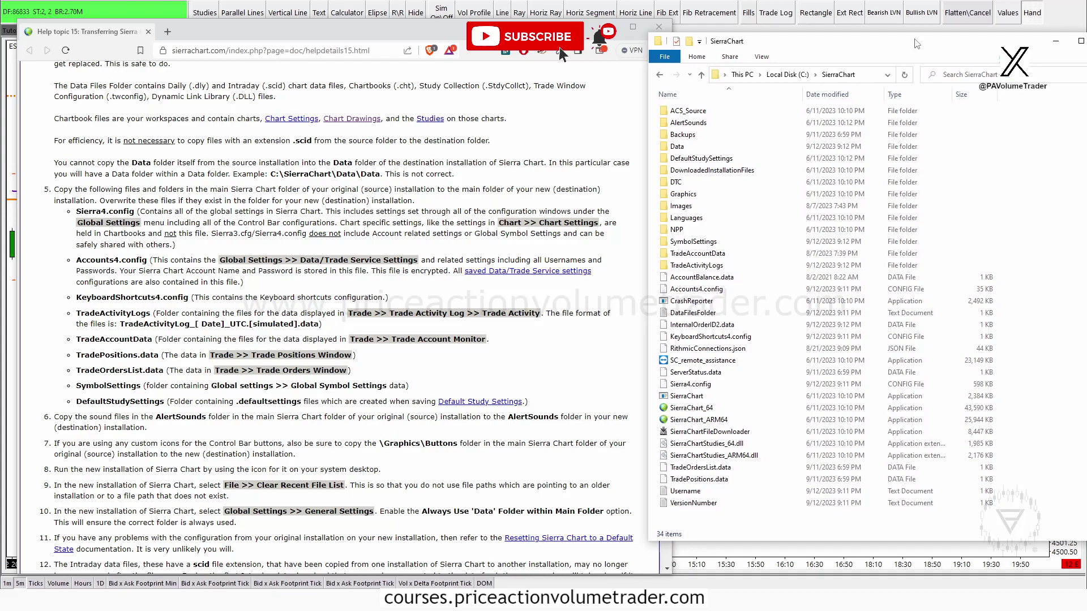
left_click_drag(798, 46, 826, 48)
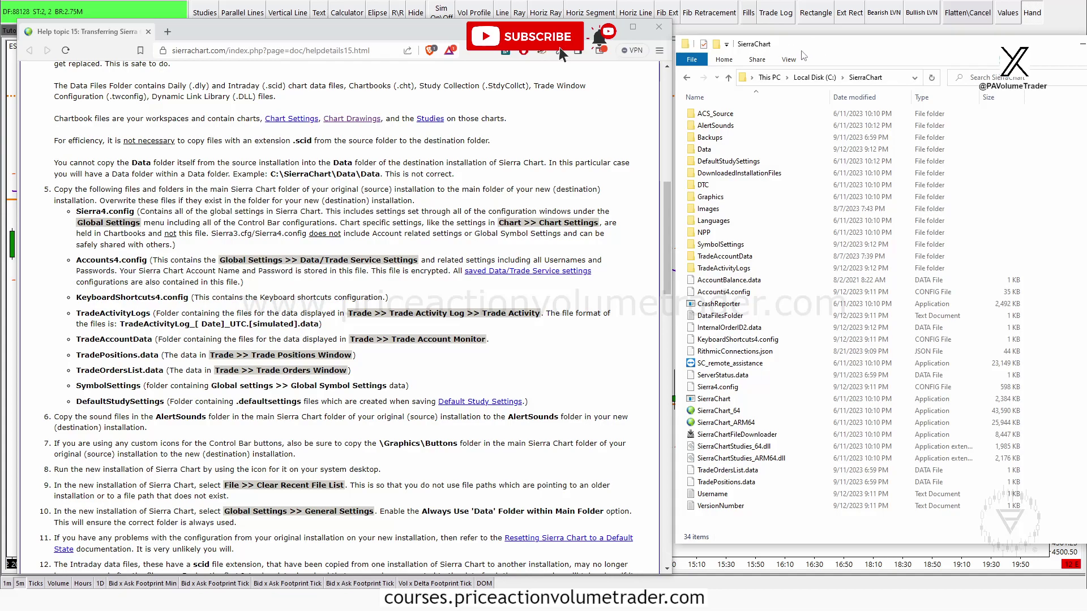
left_click_drag(802, 45, 802, 44)
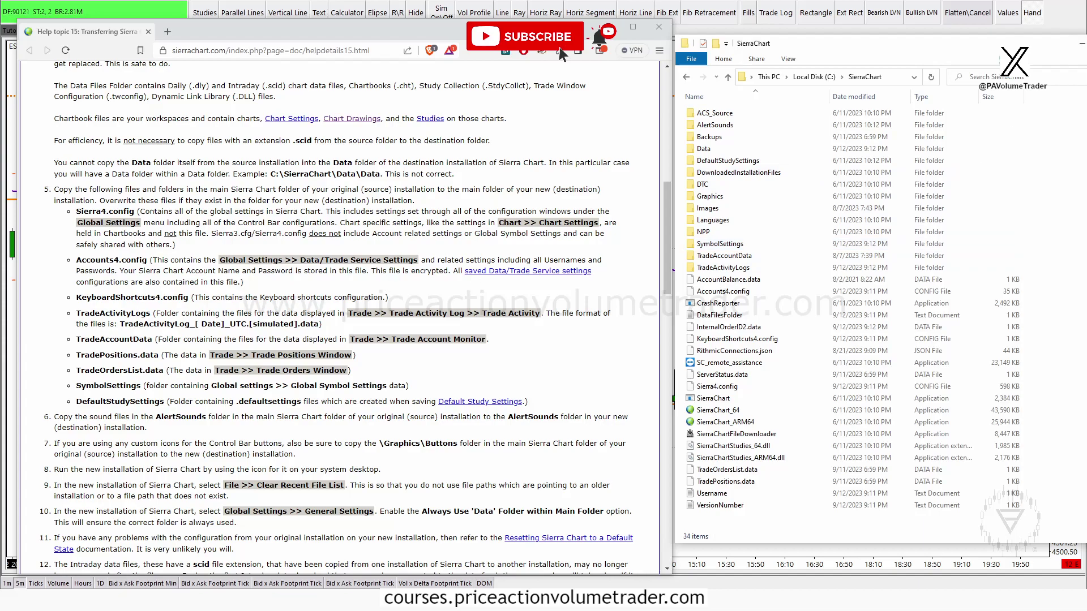
mouse_move(86, 190)
left_mouse_down()
mouse_move(34, 342)
mouse_move(72, 412)
left_mouse_up()
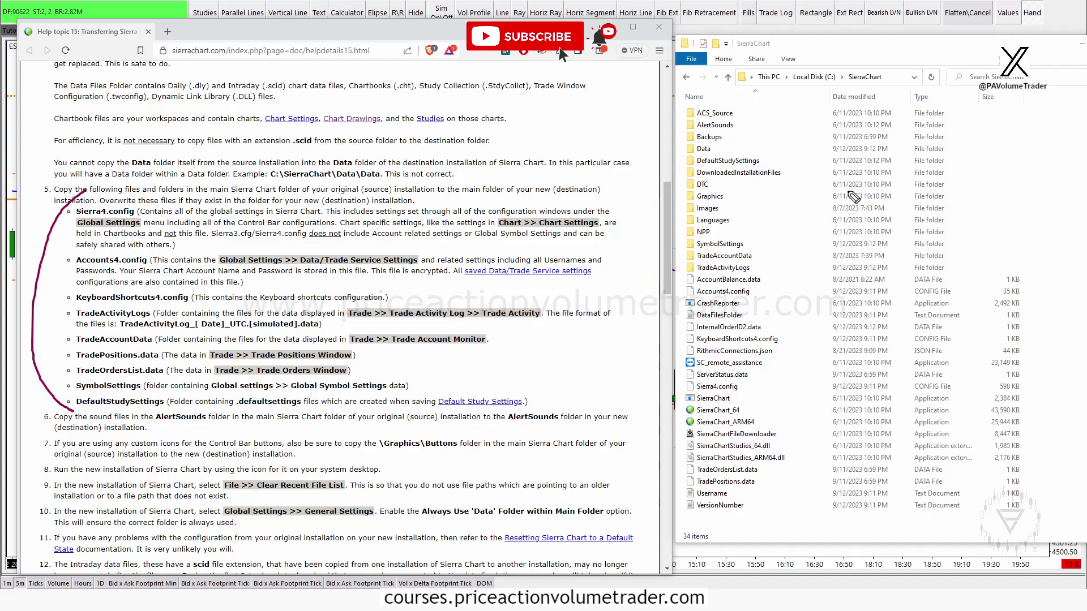
key("Escape")
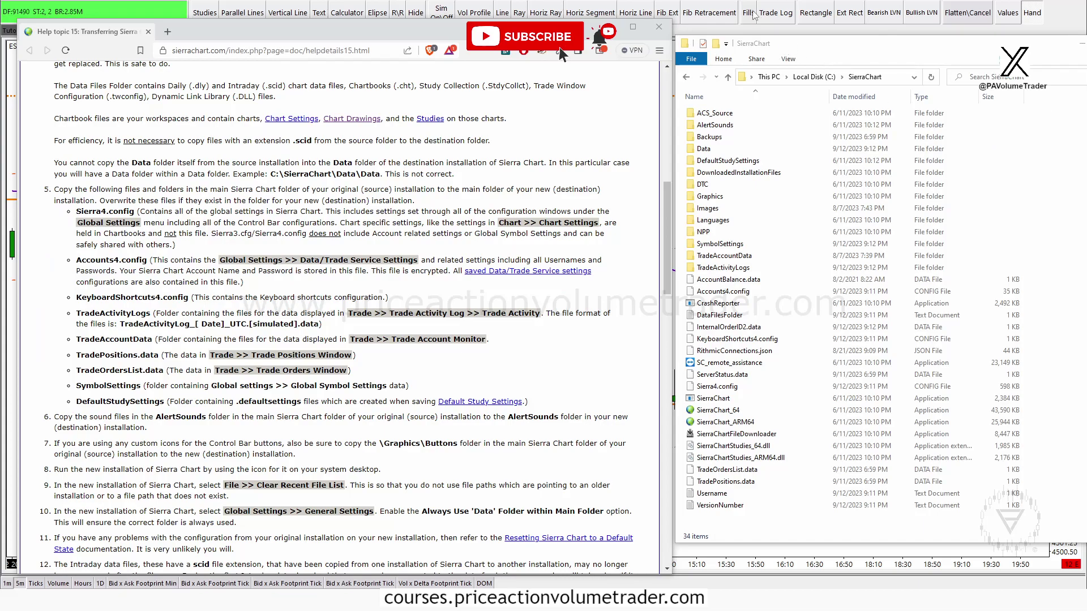
Step: Close the help page, shift the SierraChart folder window aside, and bring the 5 Min chart to the front
left_click(658, 27)
left_click_drag(813, 45, 723, 75)
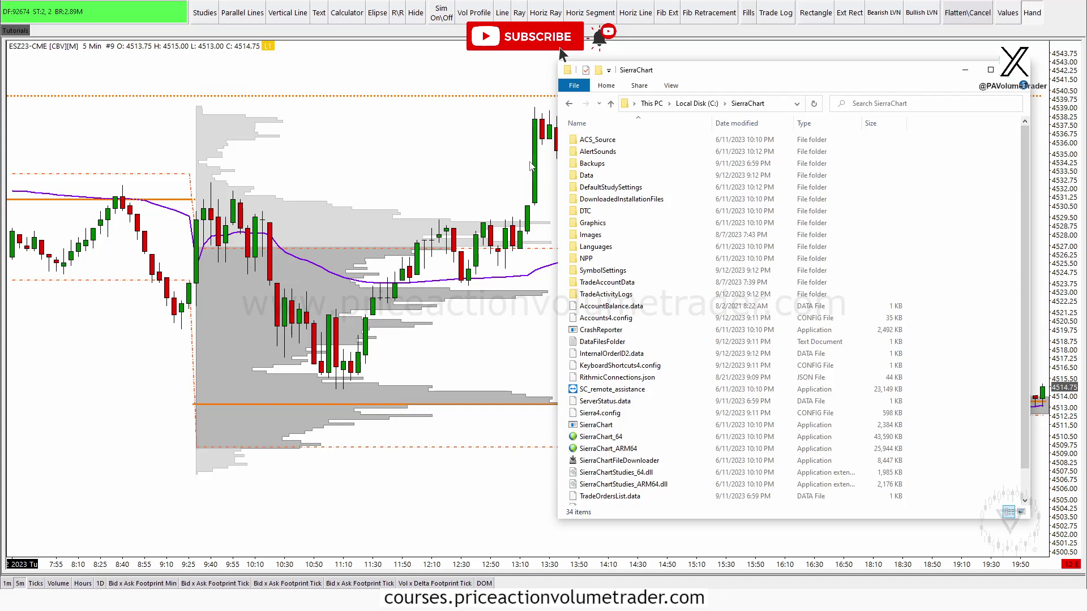
left_click_drag(695, 72, 705, 75)
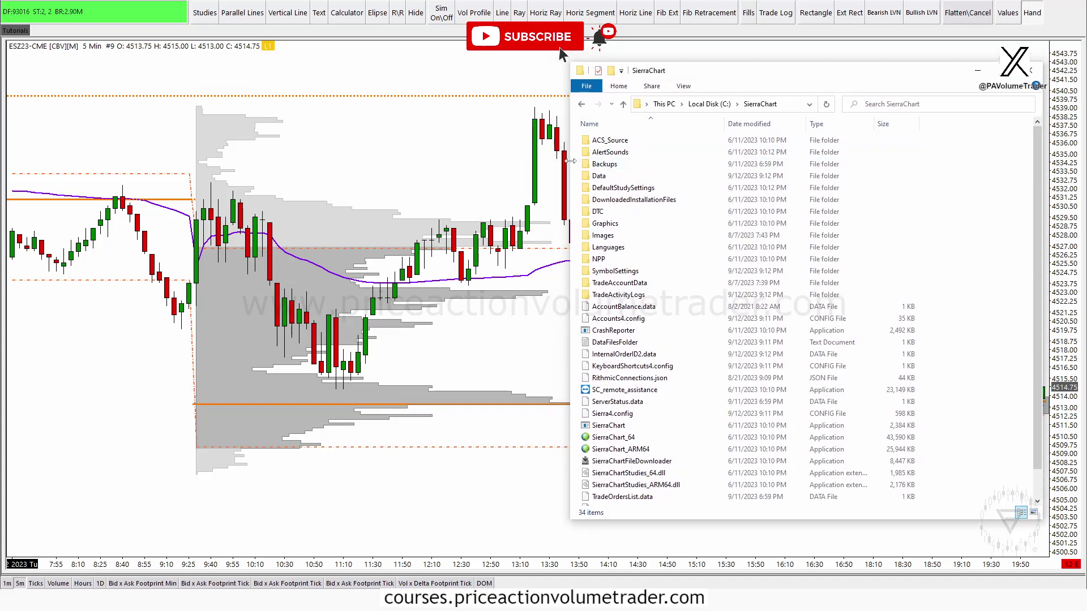
left_click(343, 159)
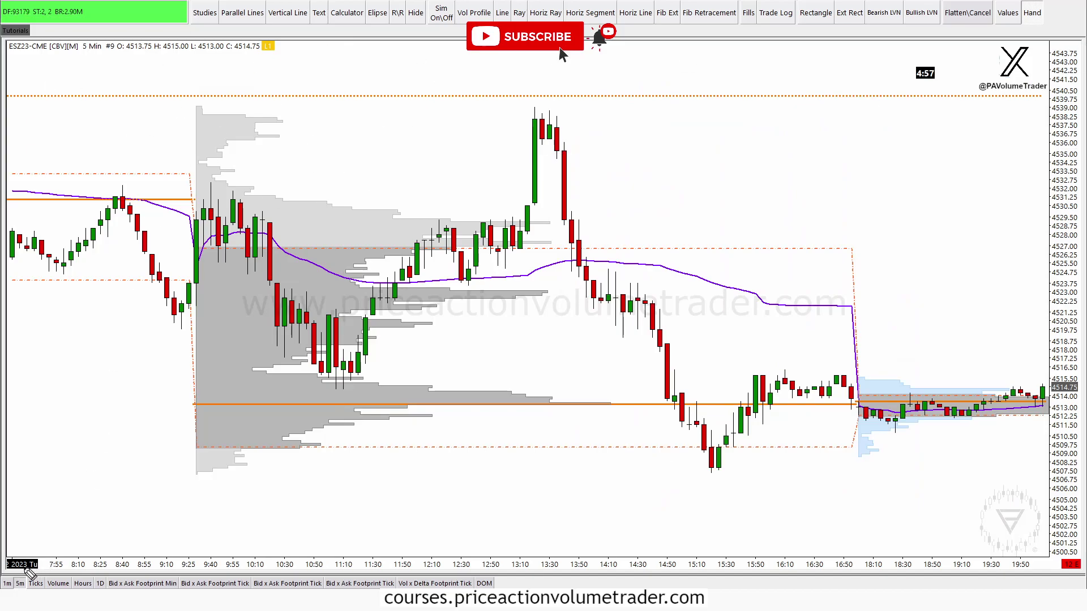
Step: Underline the row of chart names running from 1m to DOM, and clear the annotations
mouse_move(8, 573)
left_mouse_down()
mouse_move(546, 573)
mouse_move(505, 588)
left_mouse_up()
left_click_drag(27, 589, 65, 586)
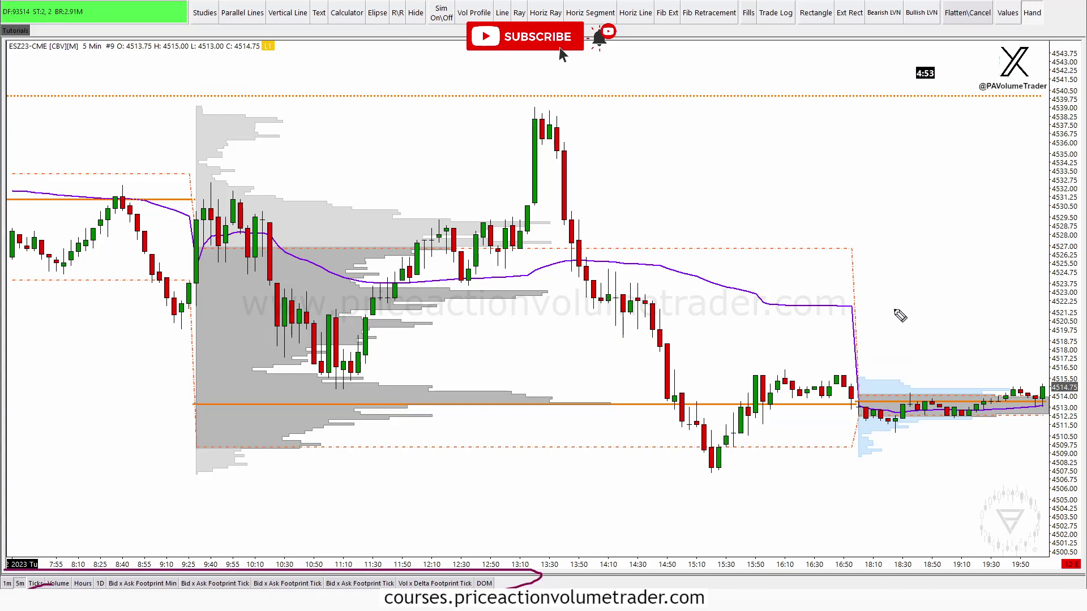
key("Escape")
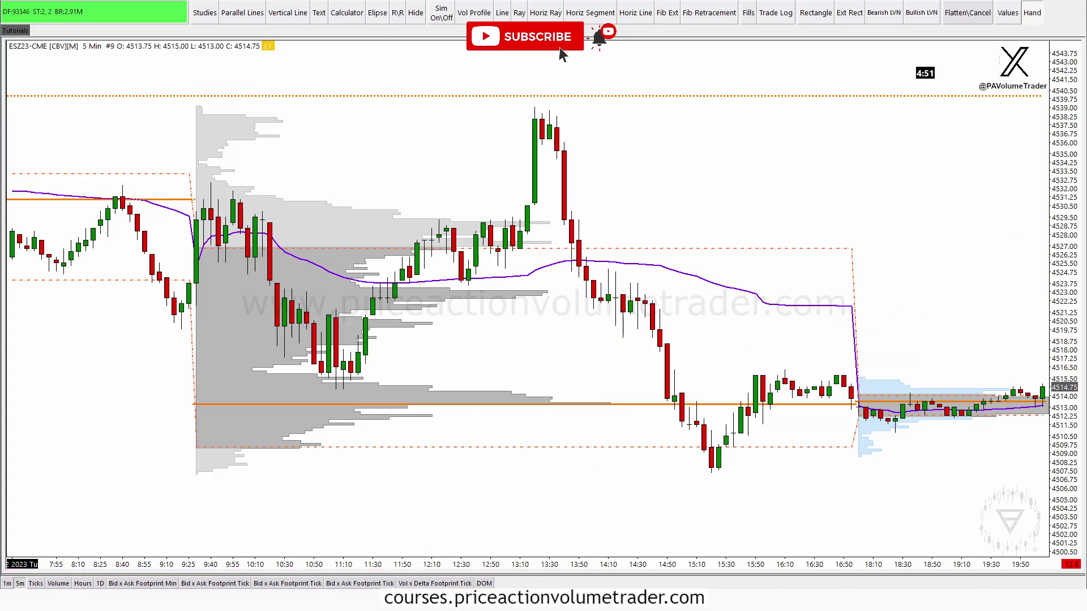
Step: Examine the price history on the Hours chart, with a brief look at the 3000 Trades chart
left_click(82, 584)
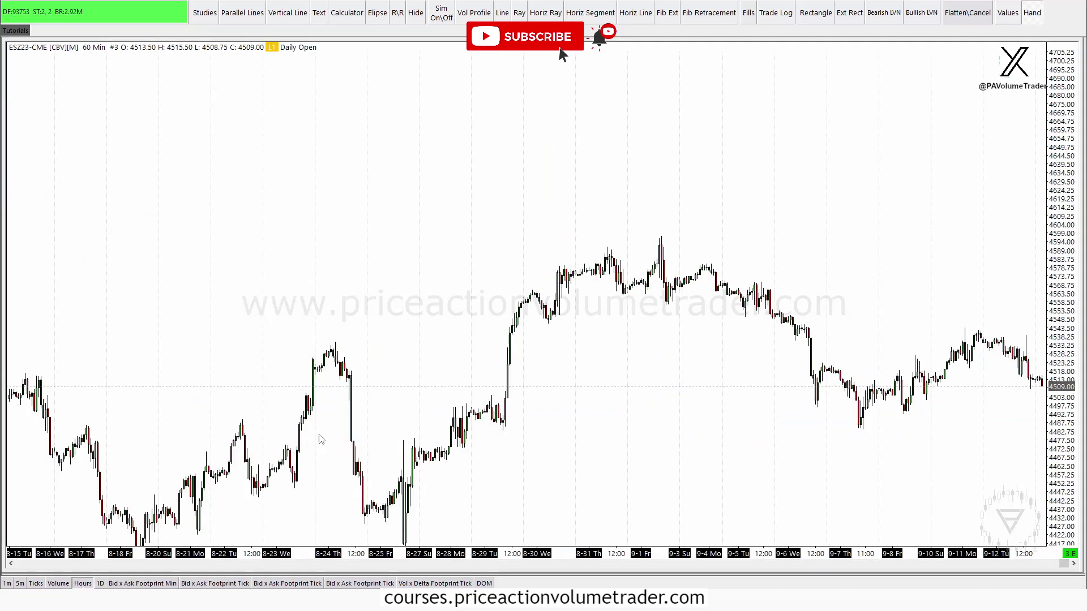
left_click_drag(912, 263, 596, 155)
scroll(596, 155, "down", 5)
scroll(594, 153, "up", 5)
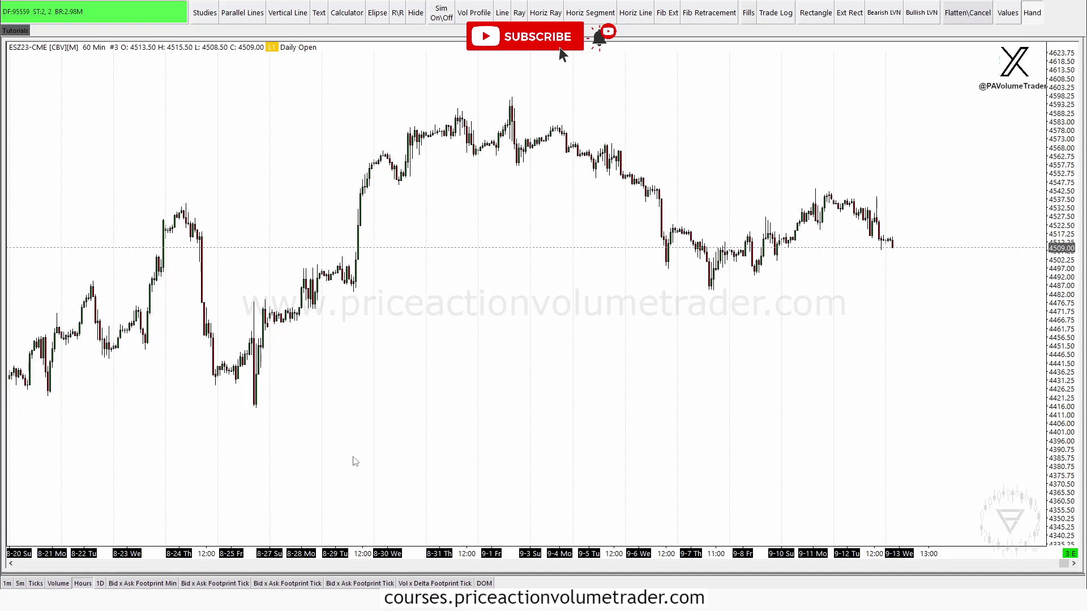
left_click(284, 575)
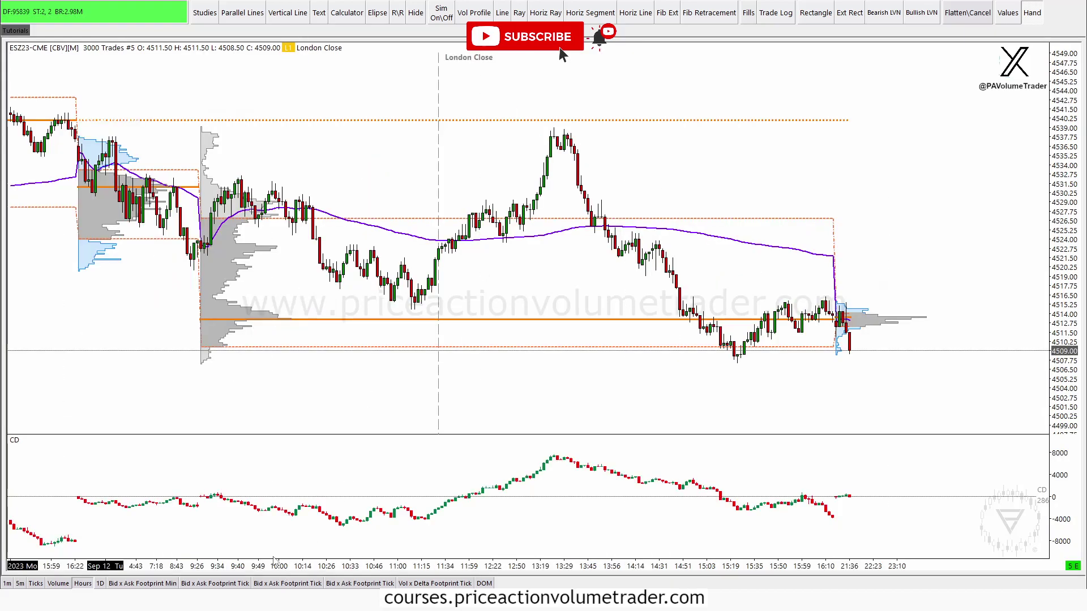
left_click(83, 585)
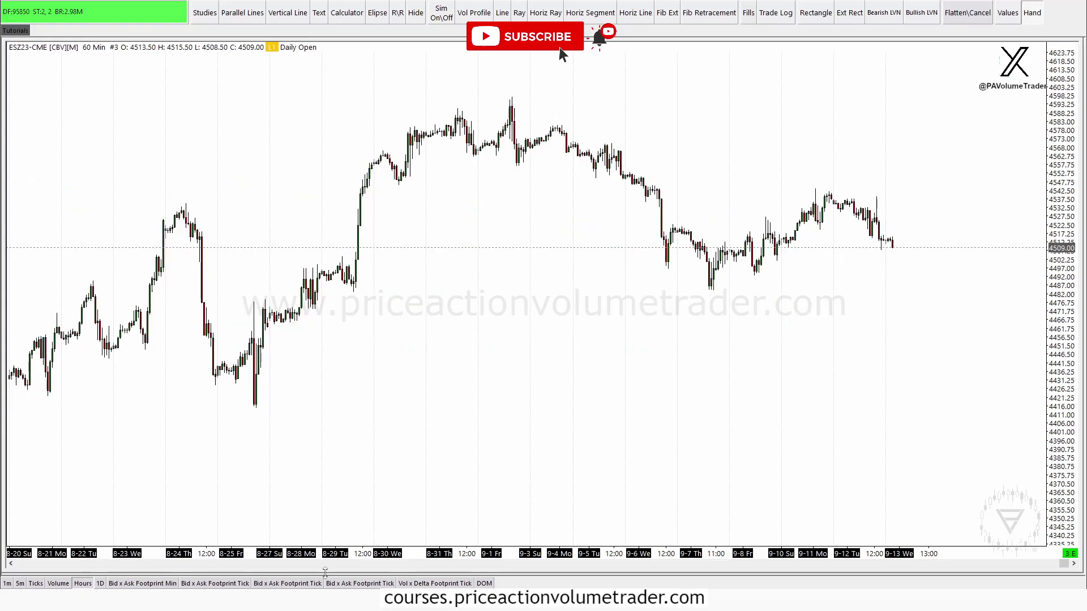
left_click_drag(325, 573, 325, 576)
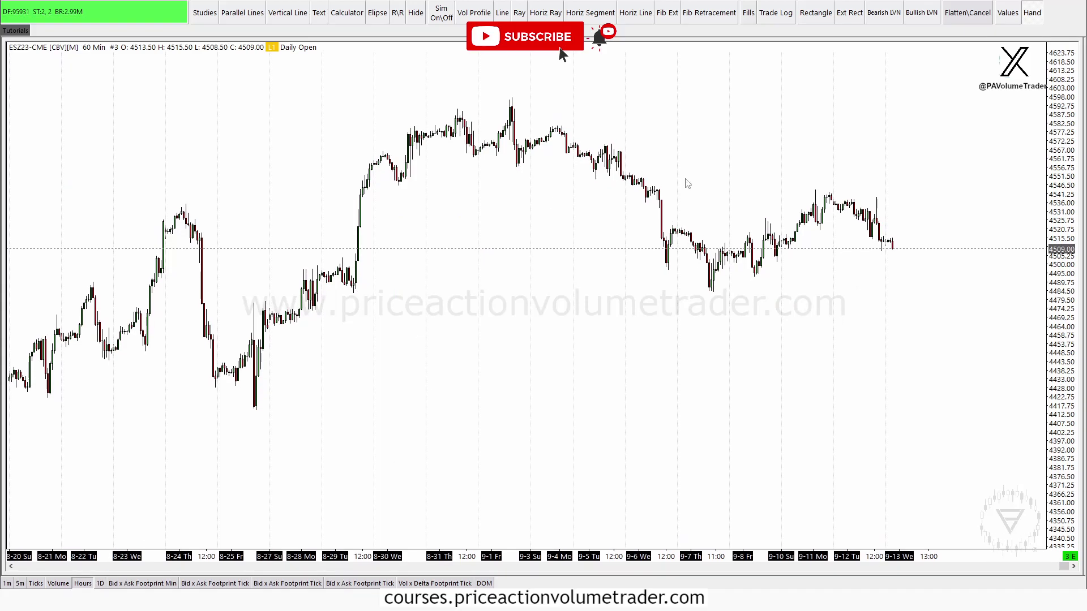
left_click_drag(915, 162, 681, 341)
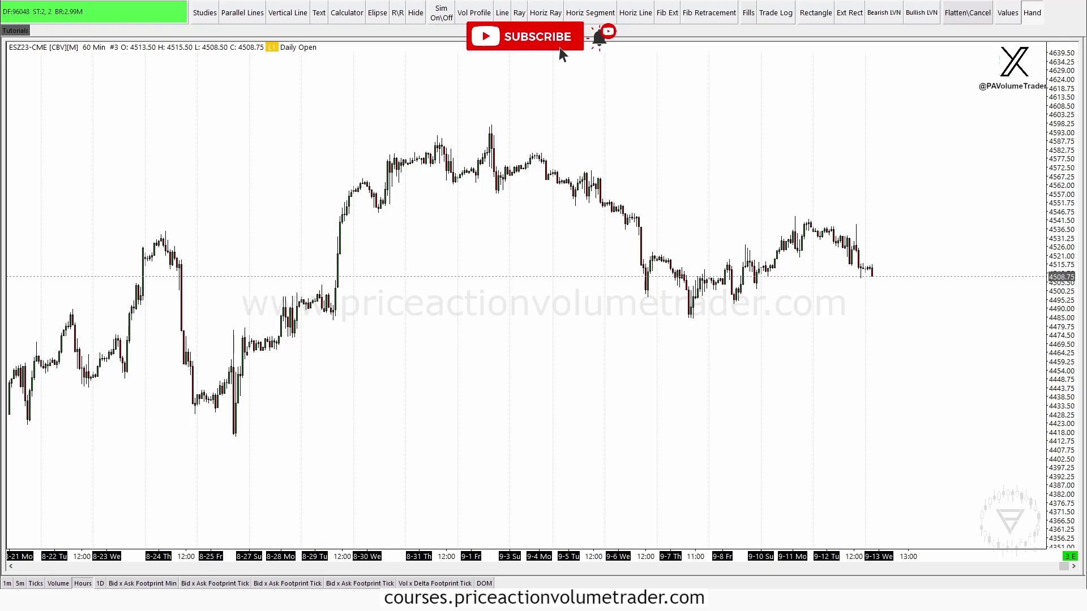
Step: Switch to the SierraChart folder, open its Data folder, sort the files by type, and circle the Type heading
key("alt+Tab")
left_click_drag(789, 69, 697, 58)
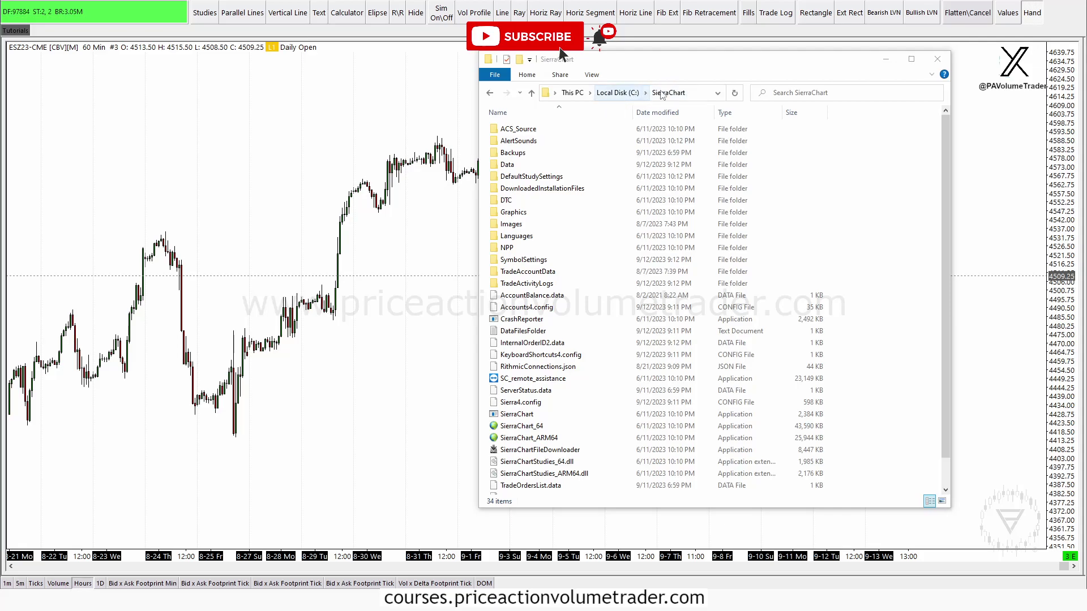
double_click(513, 166)
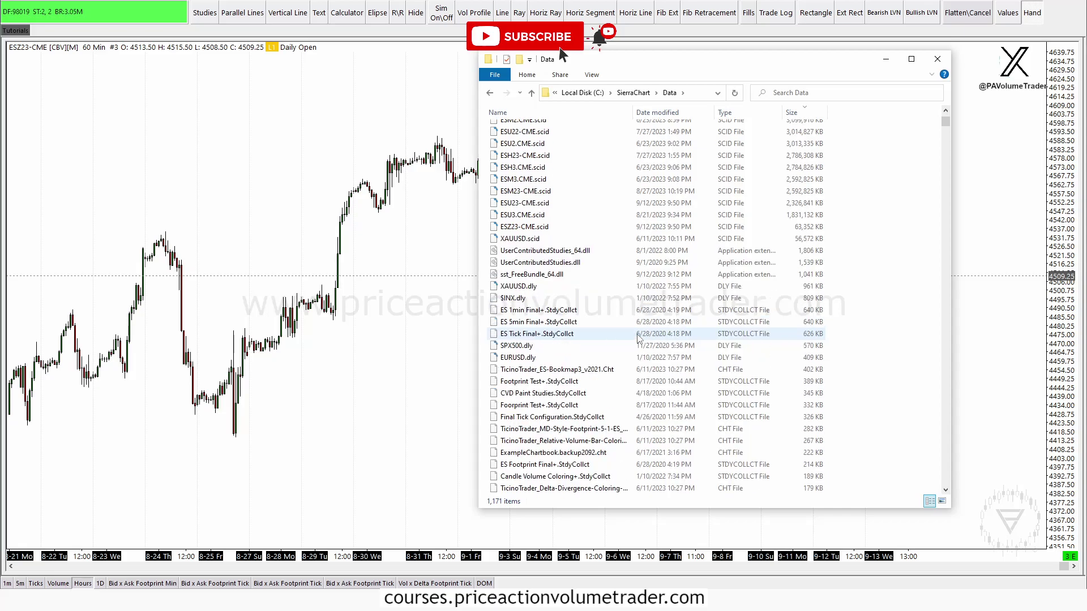
left_click(731, 114)
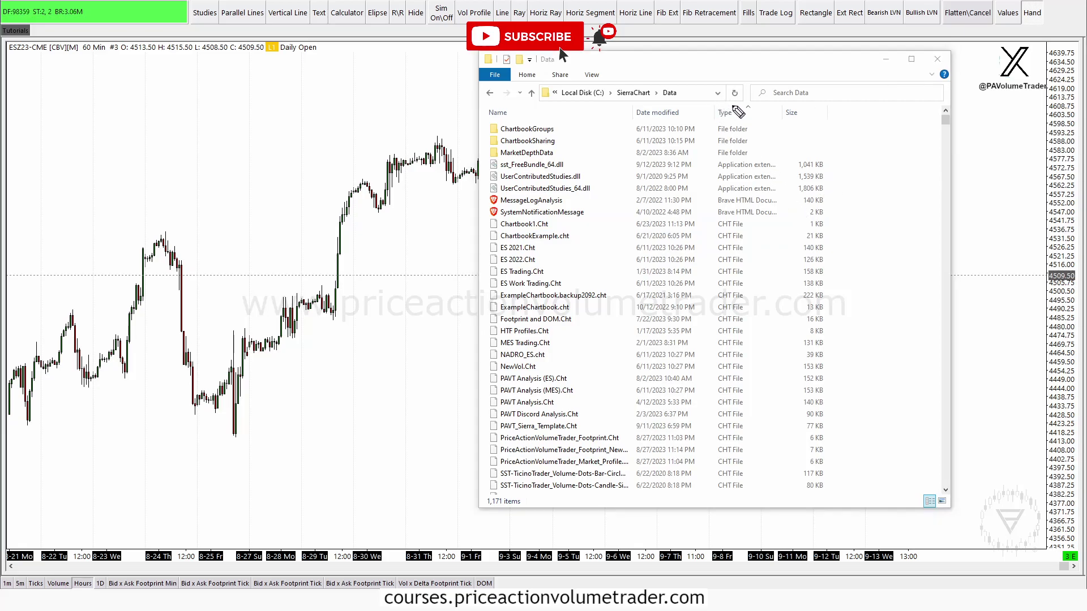
mouse_move(712, 102)
left_mouse_down()
mouse_move(760, 104)
mouse_move(765, 119)
mouse_move(705, 116)
mouse_move(722, 100)
left_mouse_up()
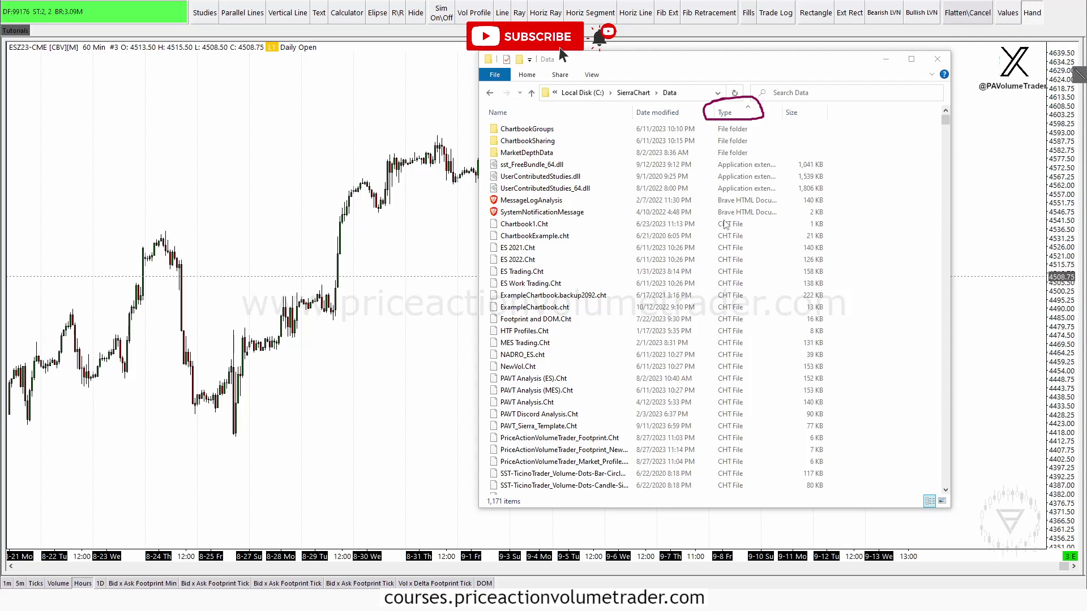
Step: Frame the CHT File entries in the Type column and their file sizes, and undo the frame around the sizes
mouse_move(712, 221)
left_mouse_down()
mouse_move(749, 373)
mouse_move(751, 502)
left_mouse_up()
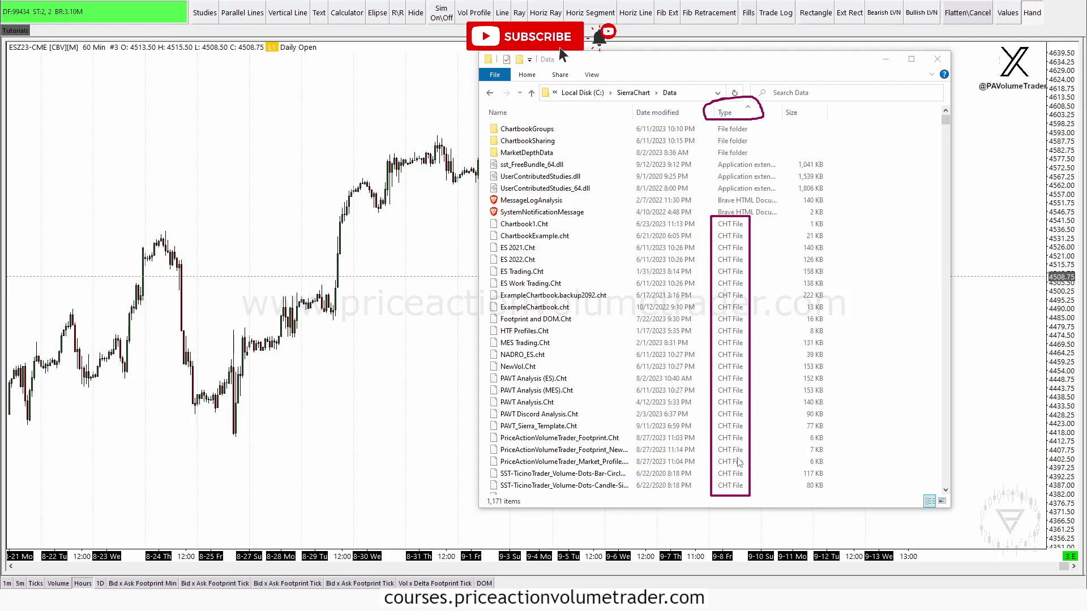
mouse_move(791, 220)
left_mouse_down()
mouse_move(844, 502)
mouse_move(836, 494)
left_mouse_up()
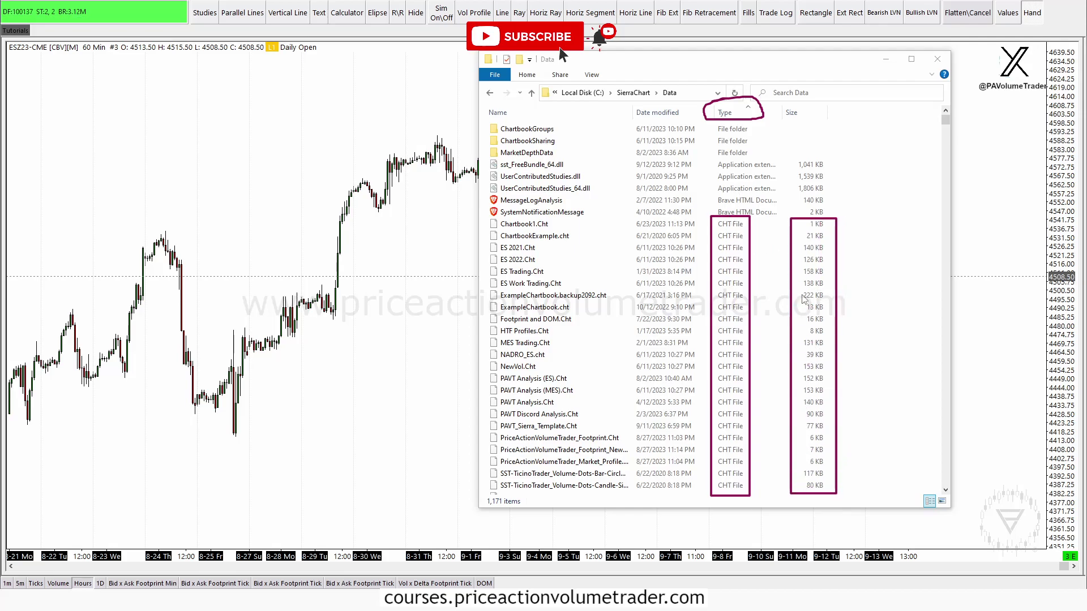
key("ctrl+z")
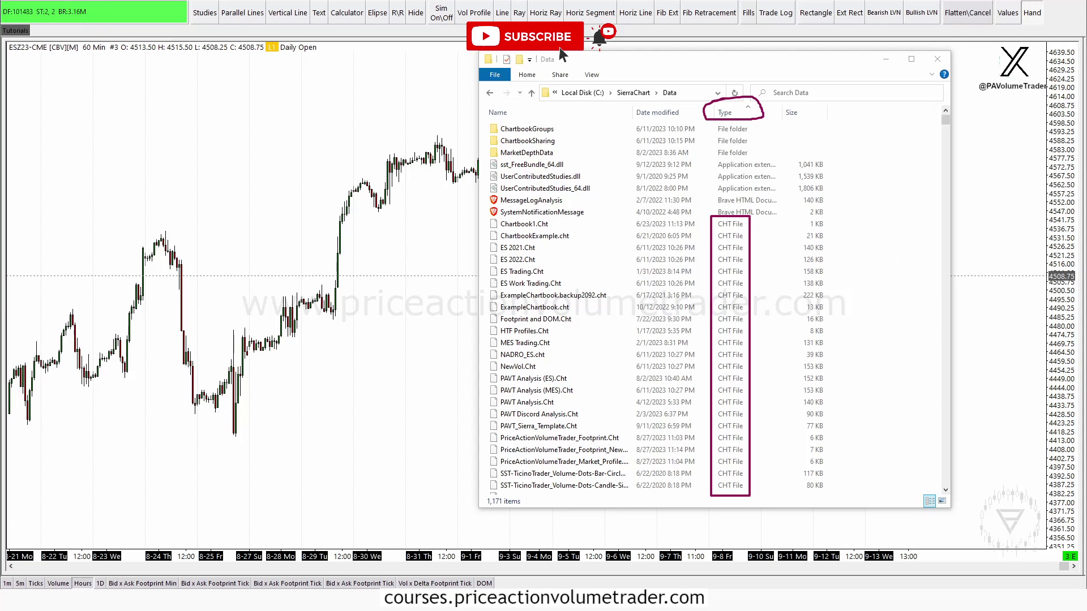
Step: Go to the end of the CHT files in the Data folder and frame the Tutorials.Cht row
scroll(819, 323, "down", 15)
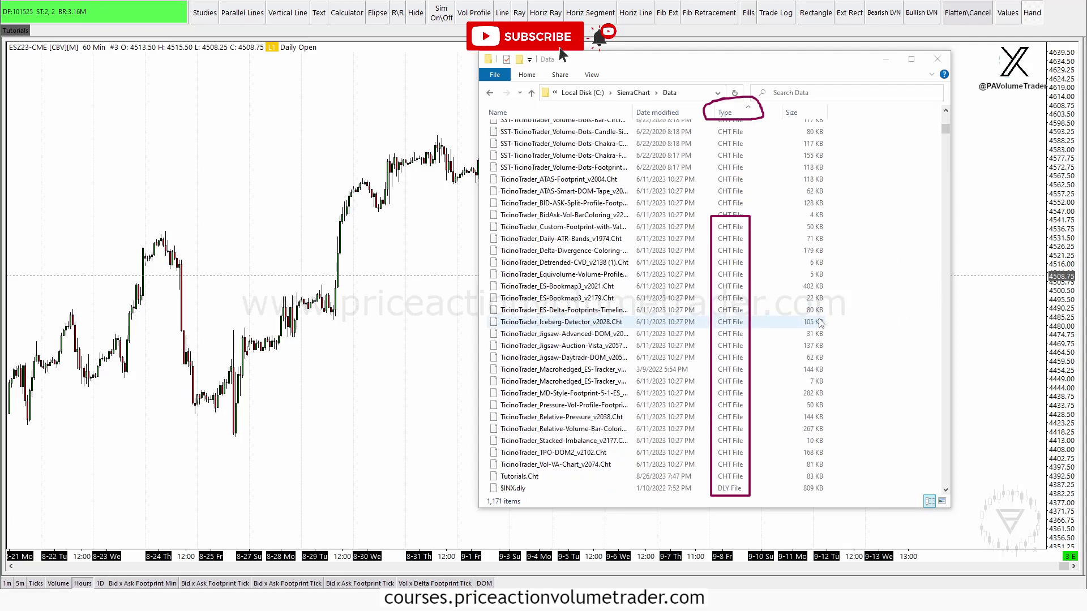
scroll(819, 323, "down", 3)
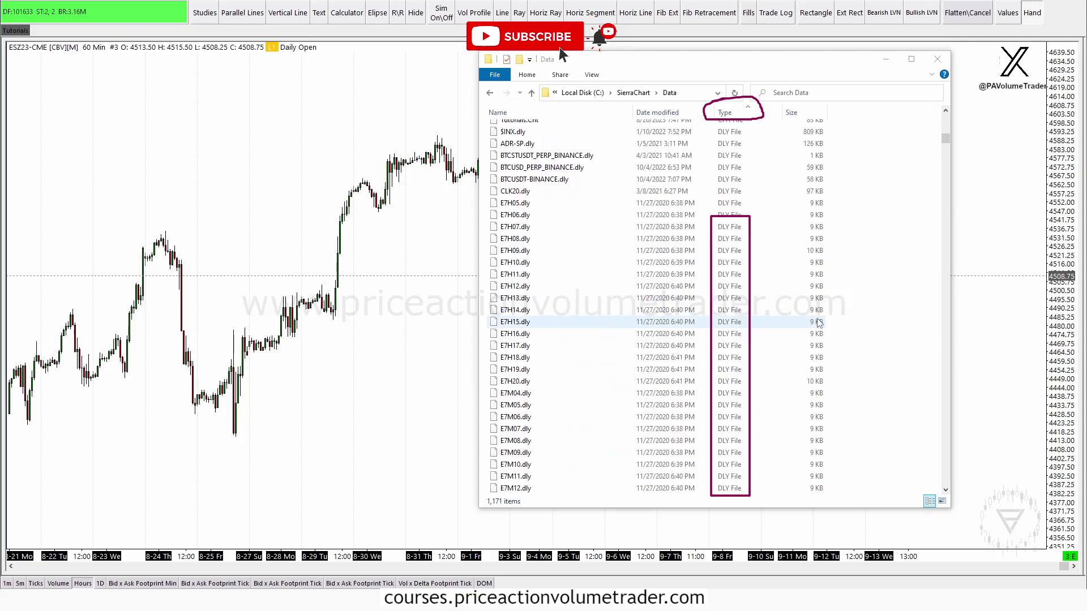
scroll(819, 323, "down", 1)
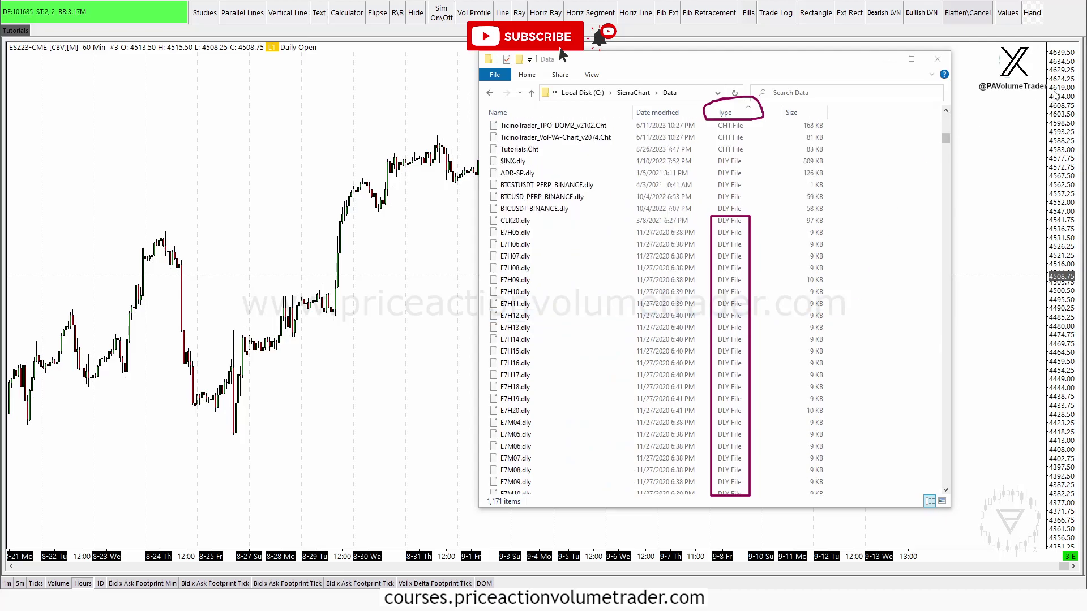
left_click_drag(488, 142, 854, 159)
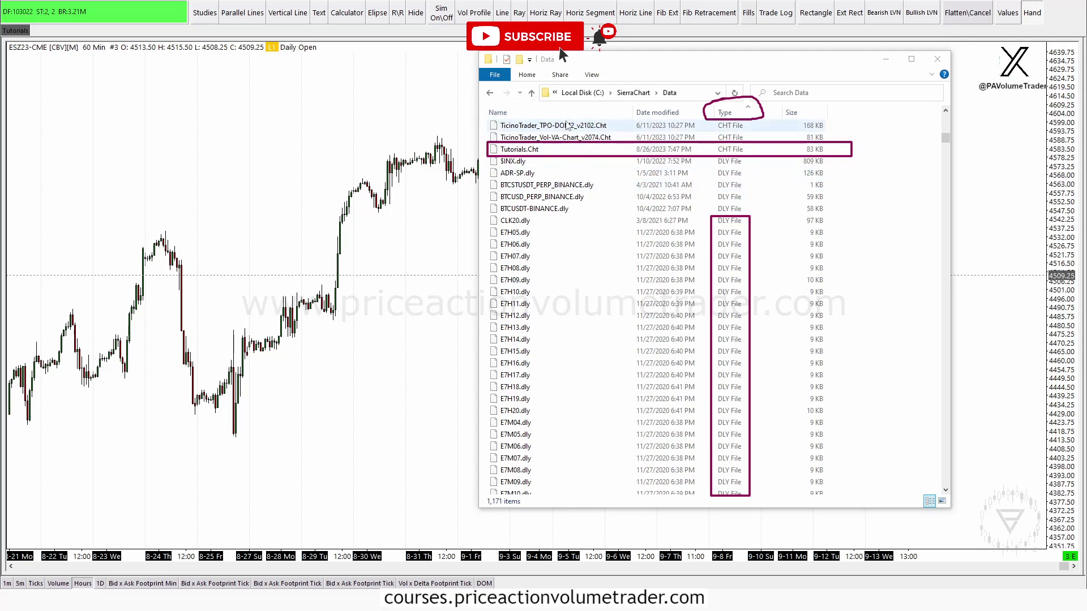
Step: Select and deselect Tutorials.Cht, close the Data folder window and clear the drawn annotations
left_click(544, 151)
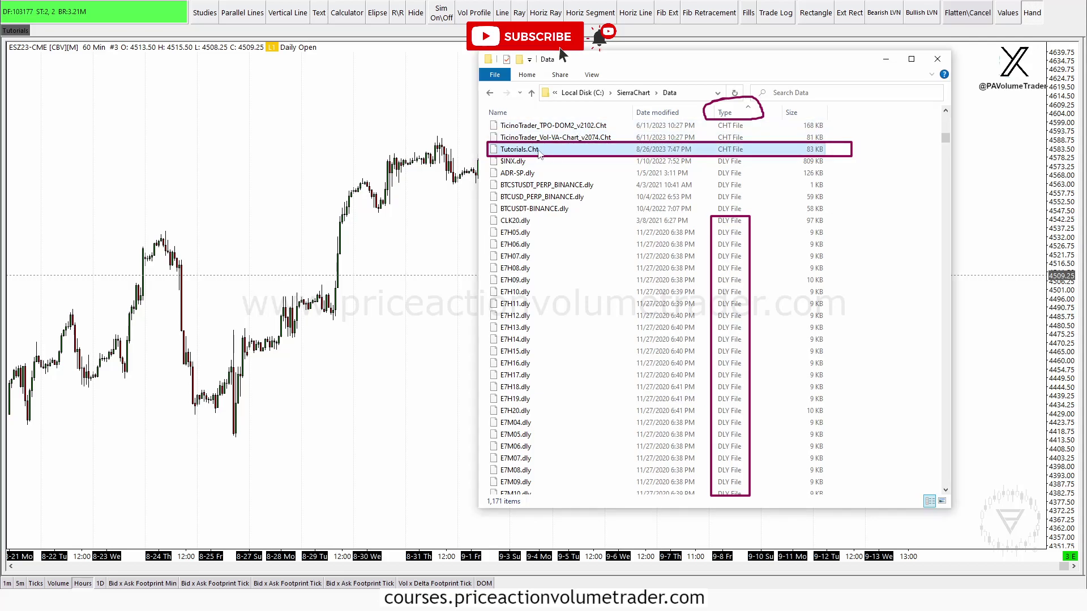
left_click(553, 153)
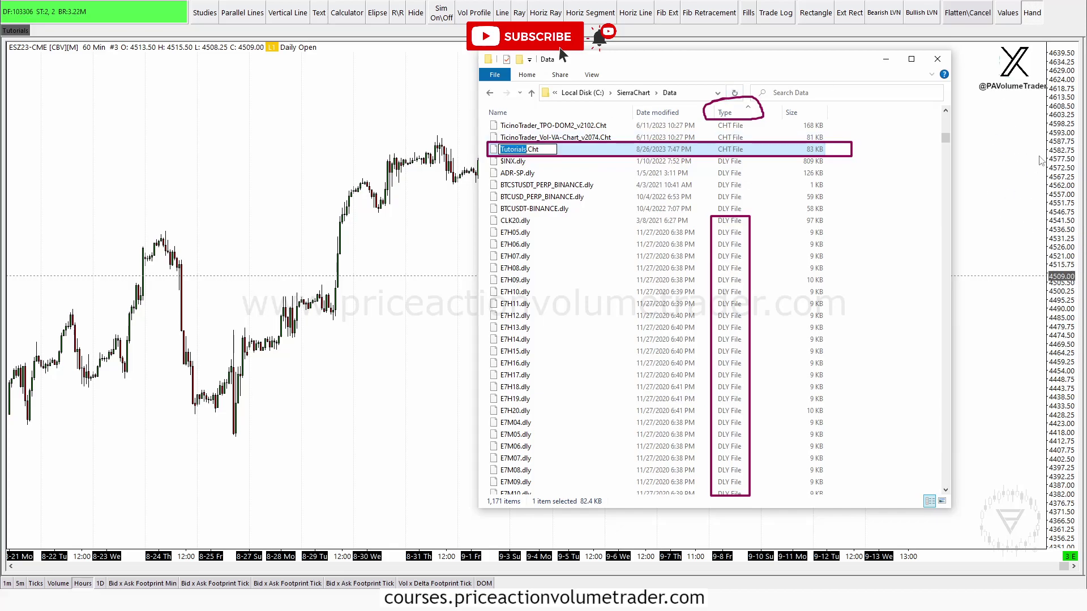
left_click(875, 199)
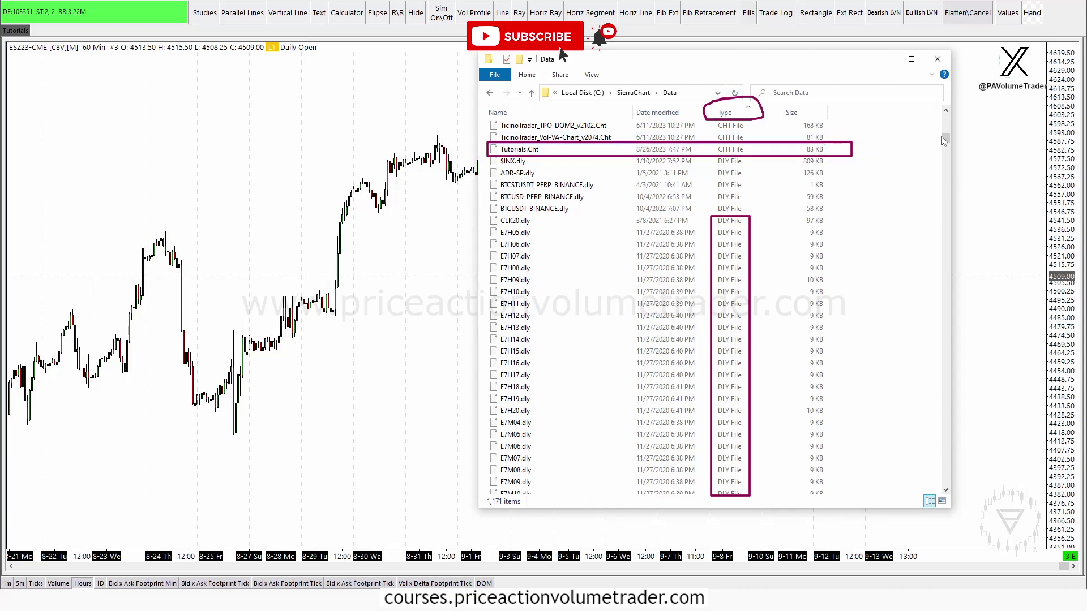
left_click(938, 61)
key("Delete")
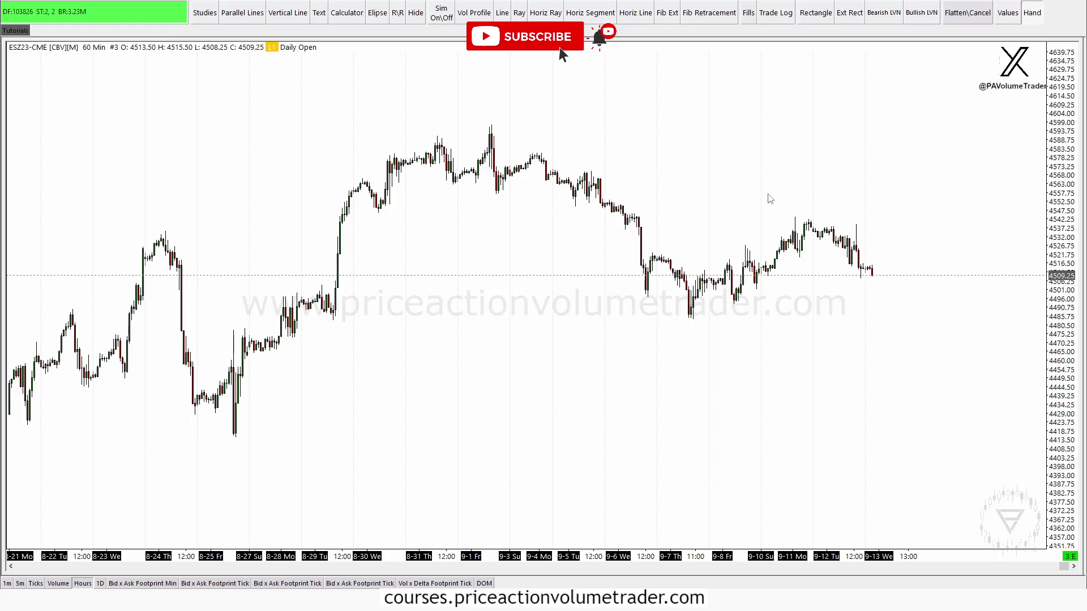
Step: View the saved chartbooks in the Open Chartbook dialog, and close it without opening any
scroll(779, 145, "down", 5)
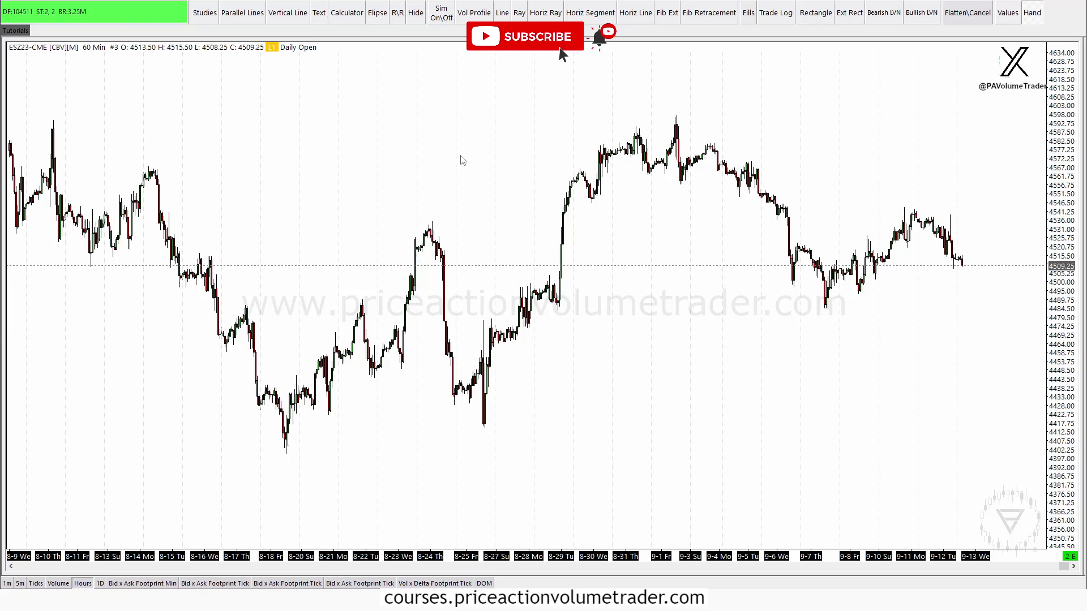
left_click_drag(749, 82, 772, 102)
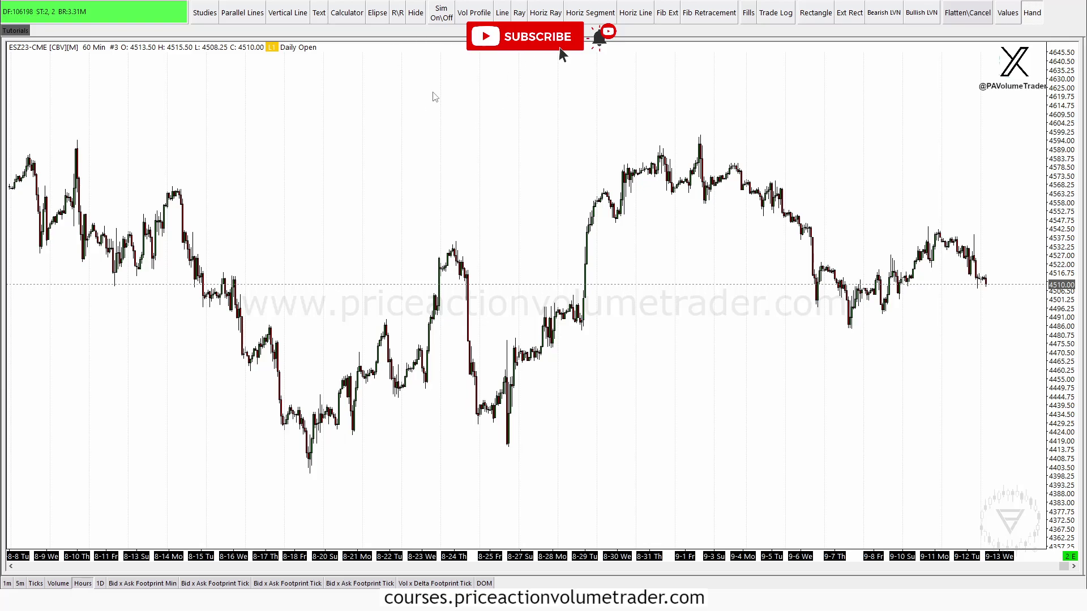
key("alt+f")
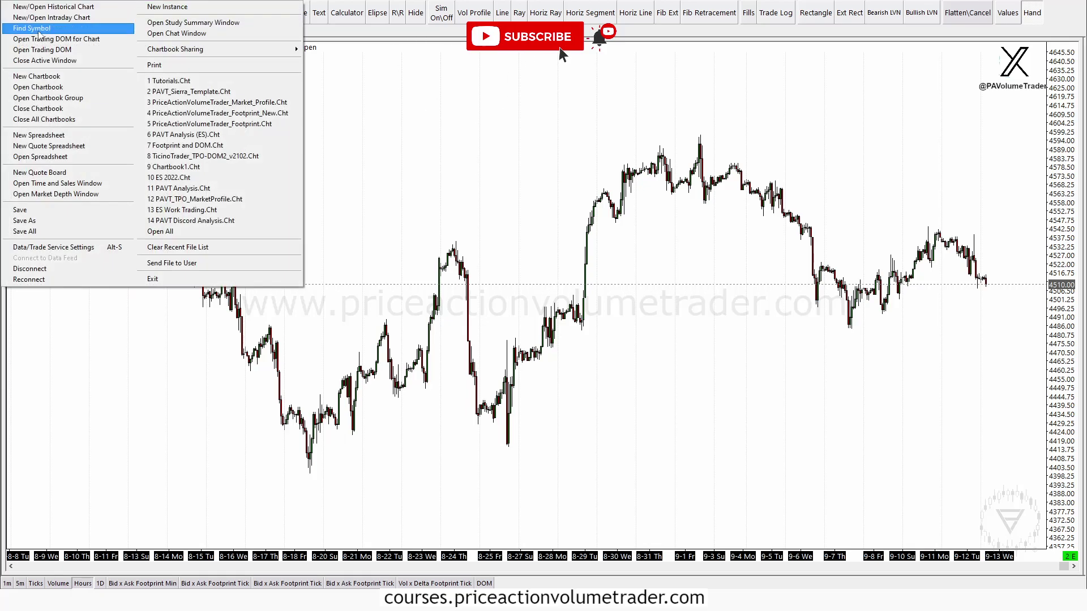
left_click(46, 88)
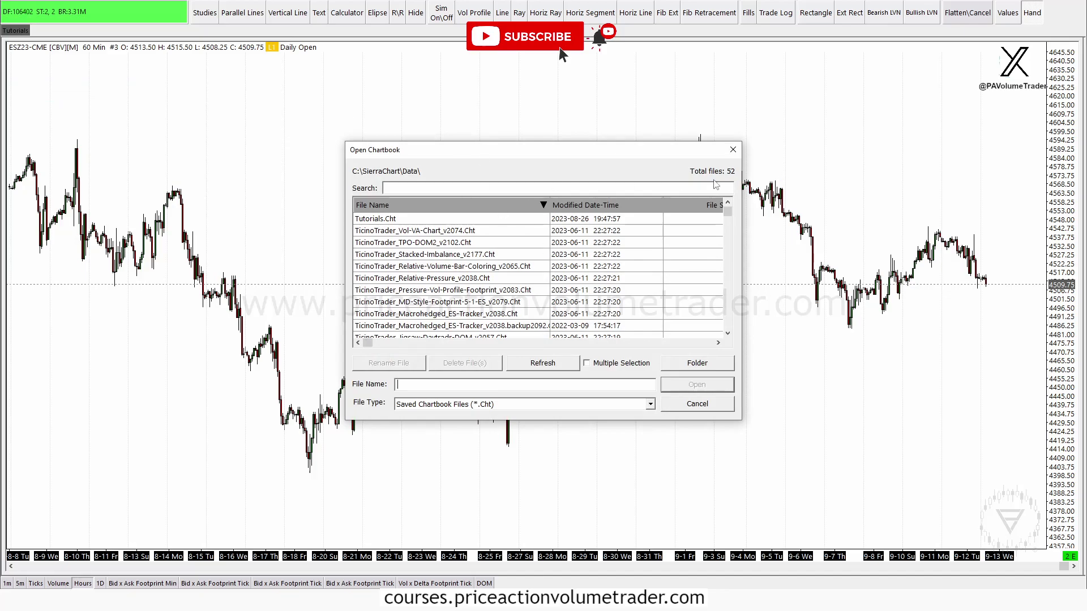
left_click(733, 149)
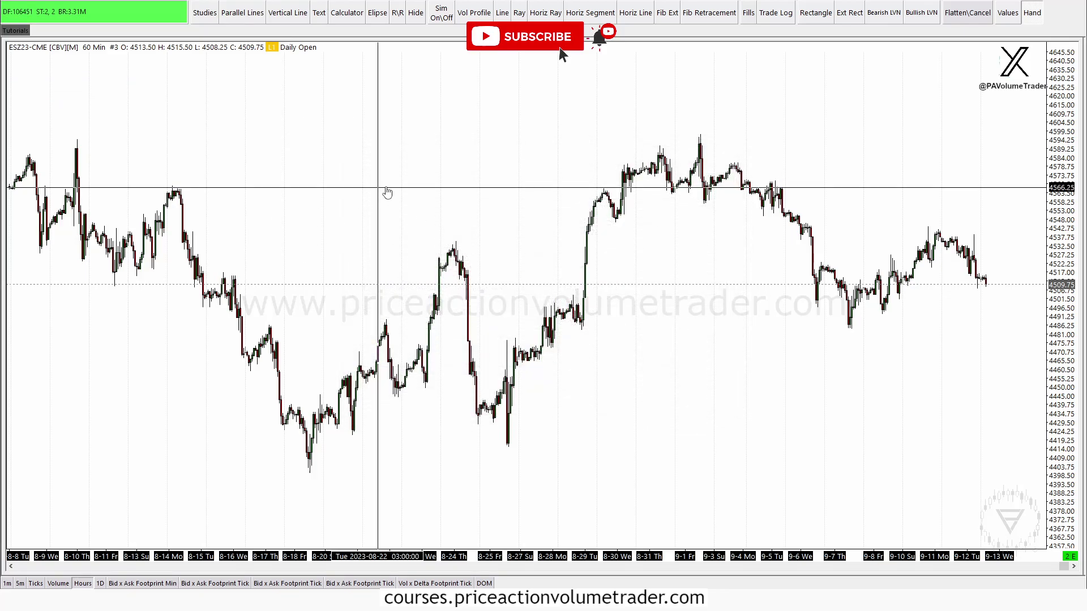
scroll(393, 194, "up", 3)
scroll(662, 250, "down", 2)
left_click_drag(1078, 374, 1078, 405)
mouse_move(621, 407)
left_mouse_down()
mouse_move(630, 400)
mouse_move(621, 401)
left_mouse_up()
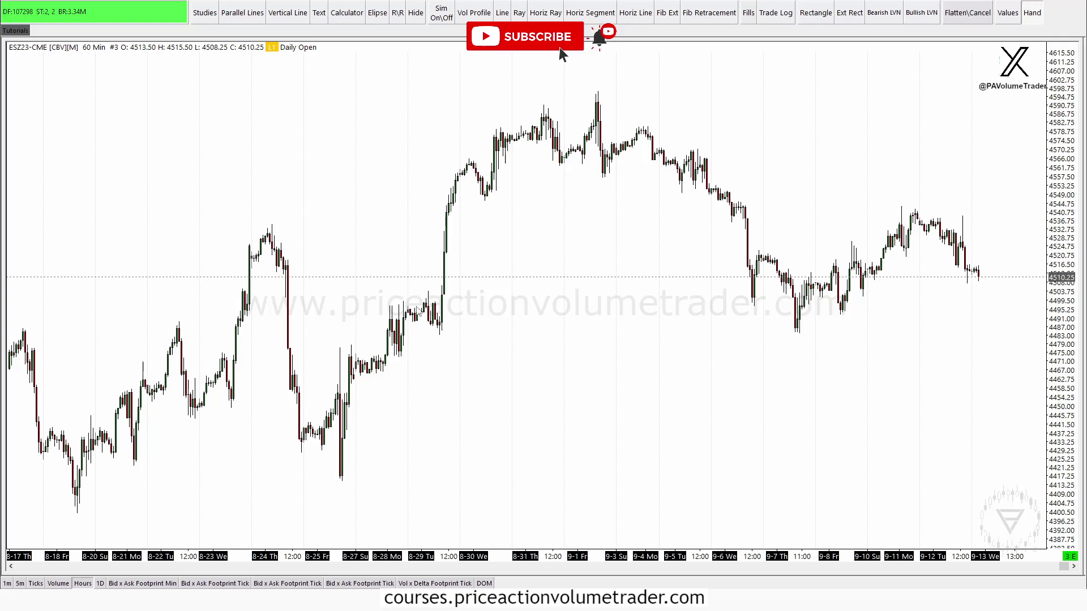
left_click_drag(633, 336, 607, 318)
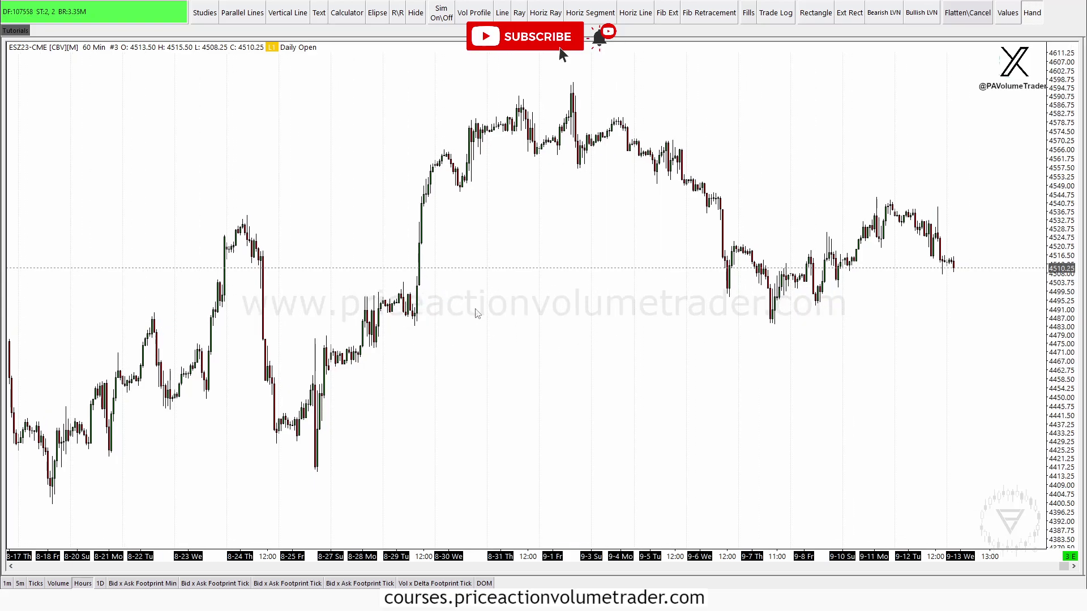
left_click_drag(542, 239, 556, 249)
left_click_drag(1064, 383, 1064, 351)
left_click_drag(587, 262, 614, 251)
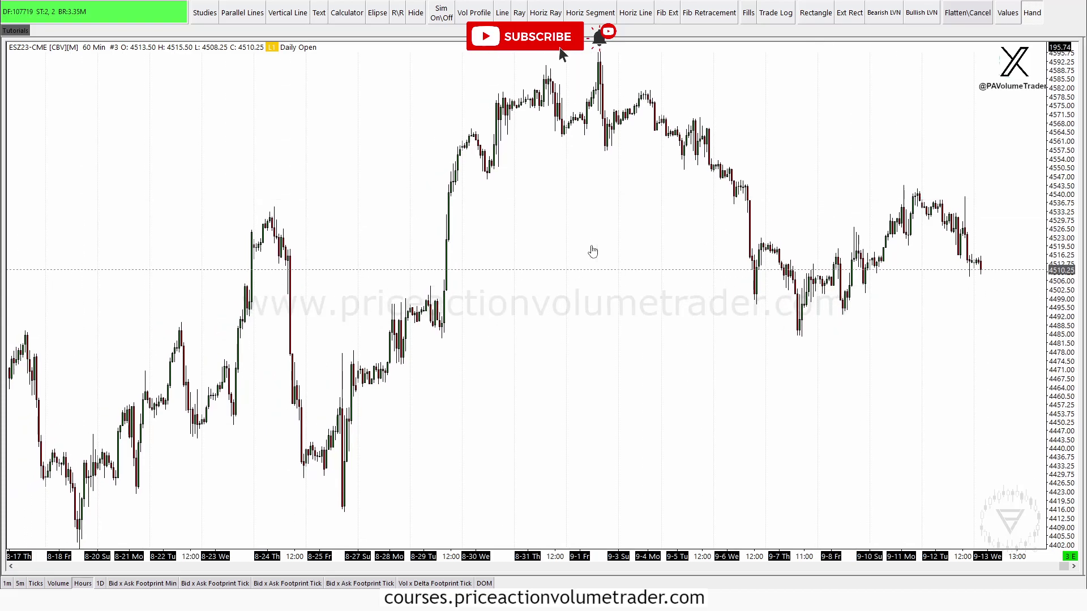
left_click_drag(1055, 118, 1062, 138)
left_click_drag(804, 142, 785, 146)
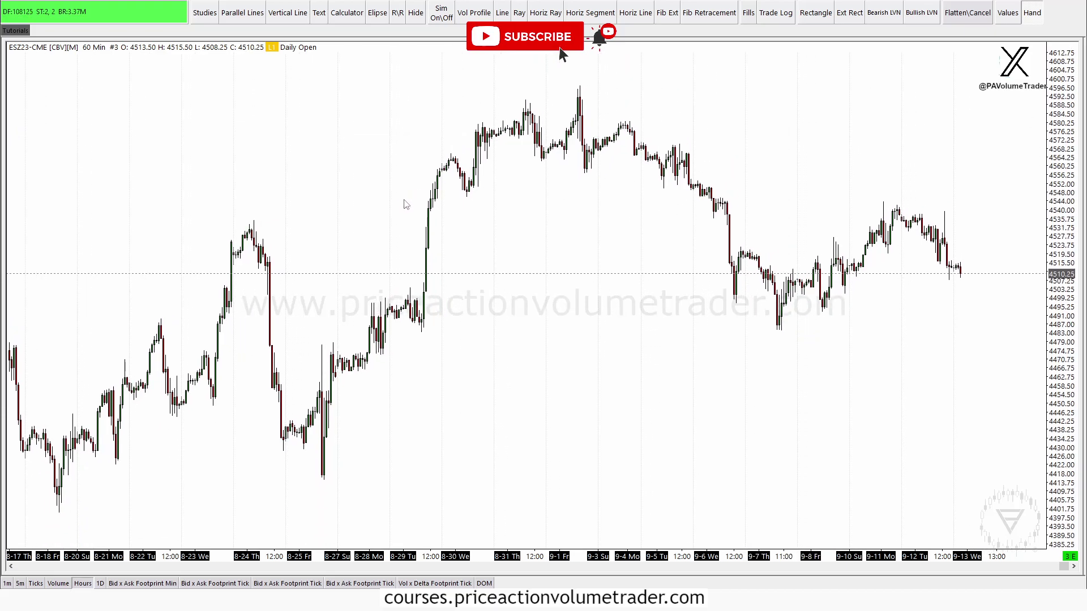